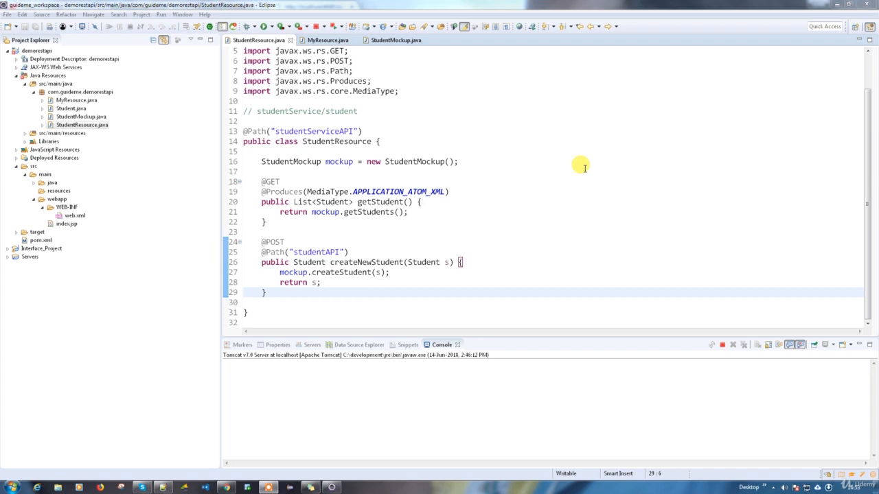
click(341, 141)
double_click(340, 141)
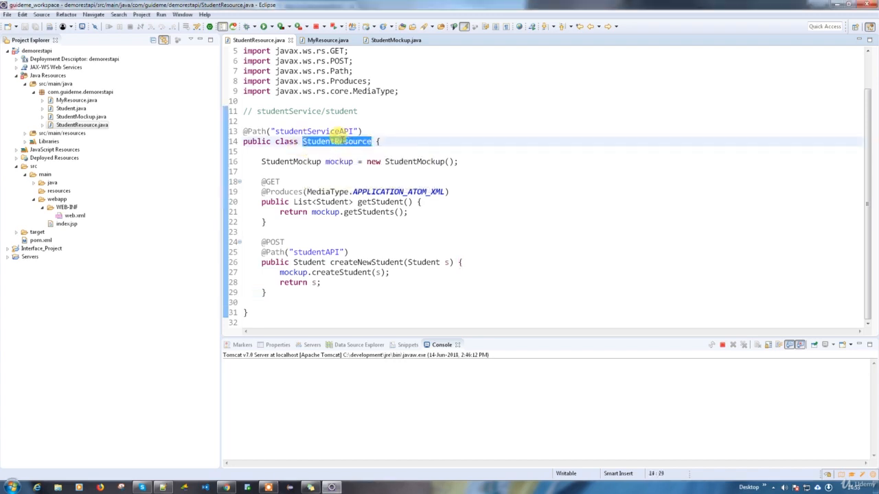
click(335, 131)
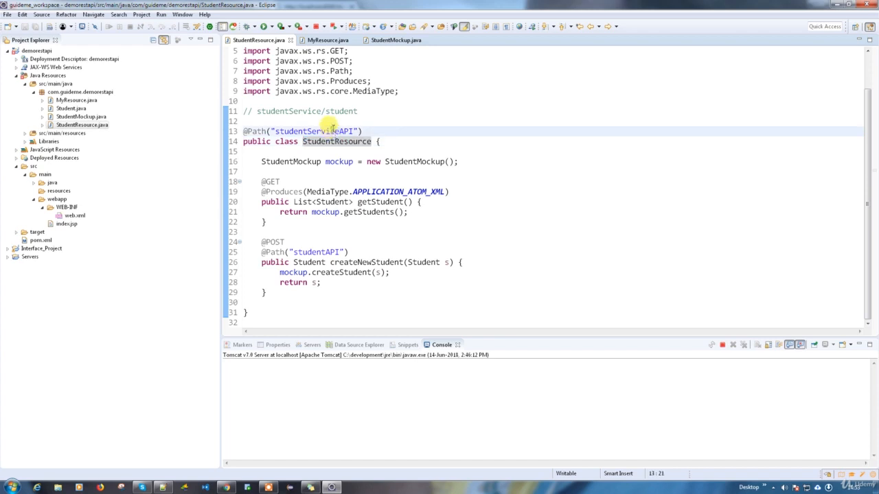
double_click(329, 130)
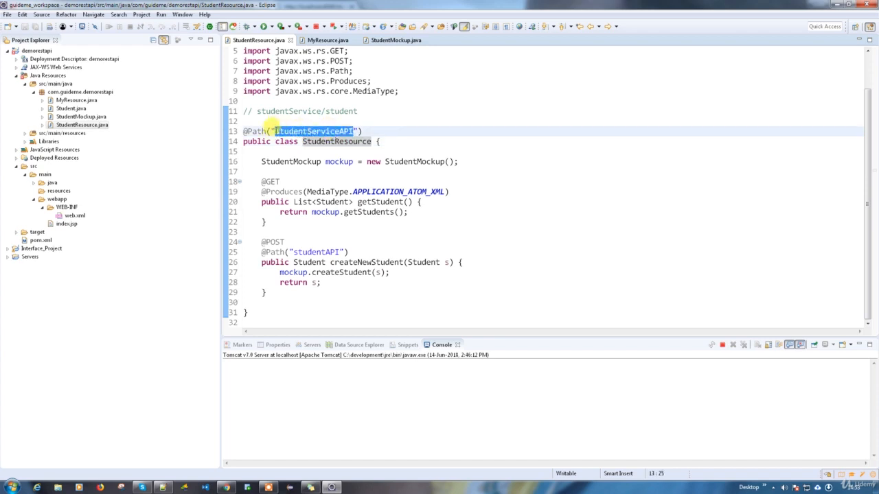
click(276, 131)
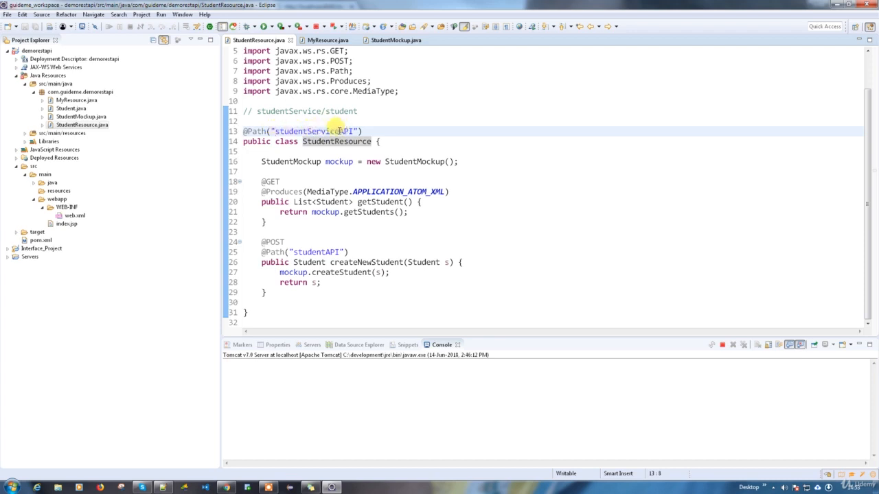
double_click(320, 131)
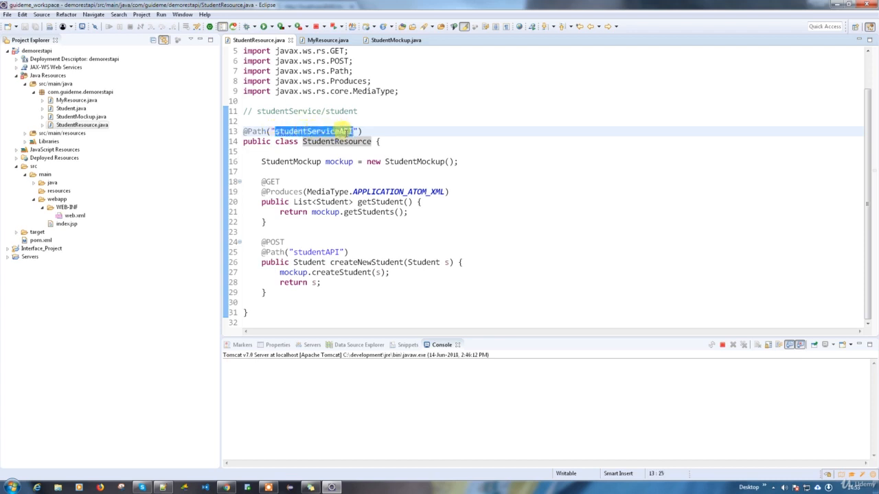
double_click(316, 252)
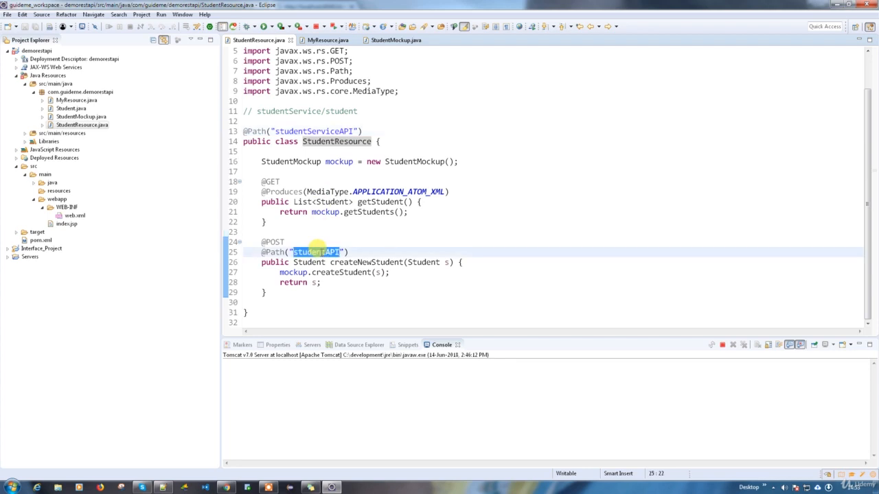
click(360, 242)
click(360, 253)
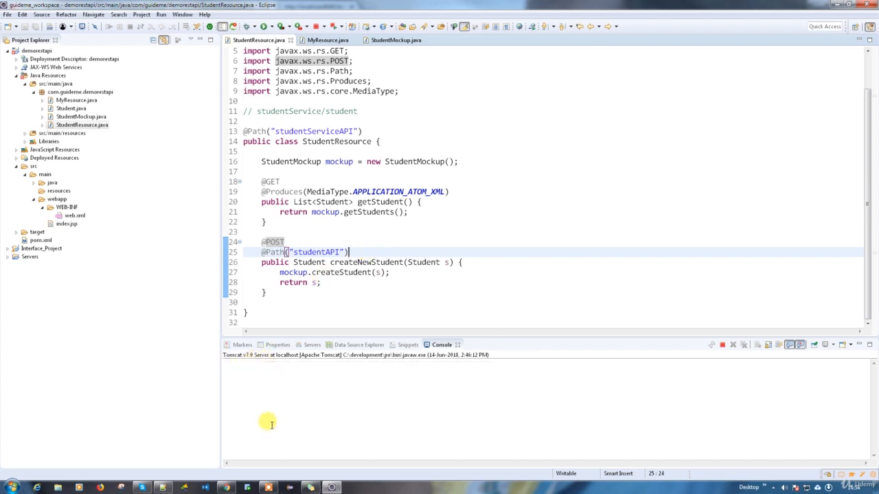
Step: Switch to Chrome and open the Chrome Web Store from the browser's apps page
click(228, 487)
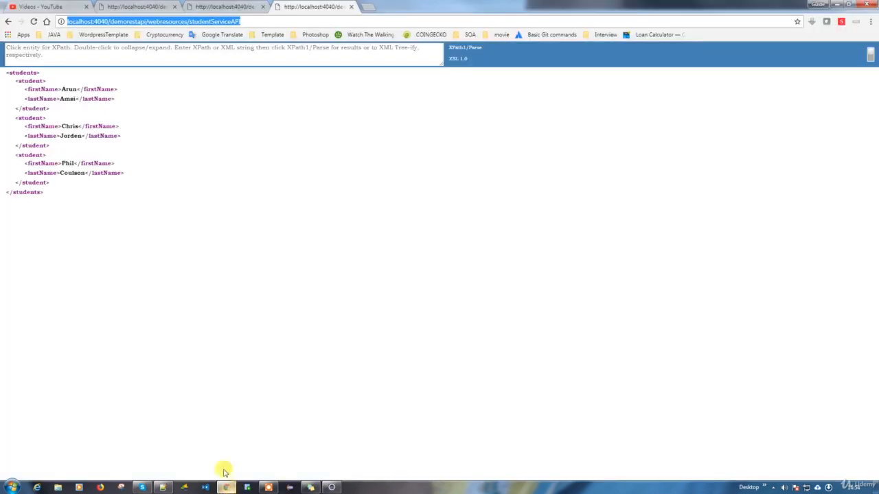
click(322, 266)
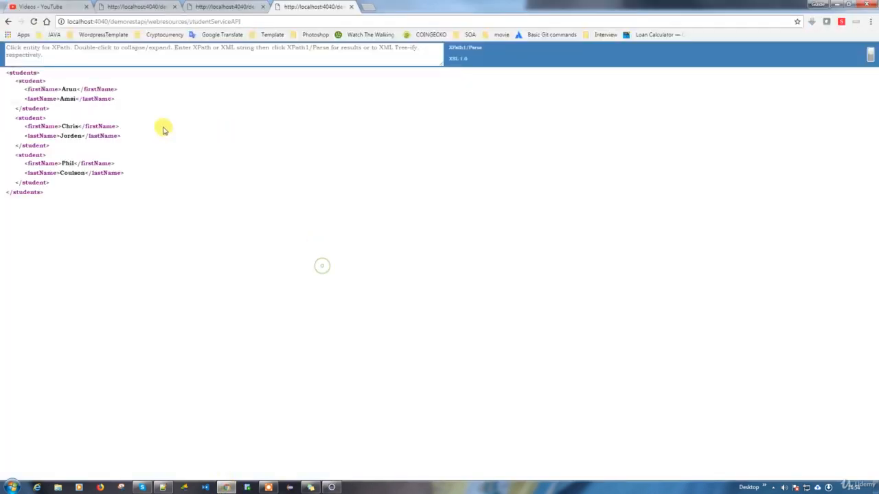
click(21, 35)
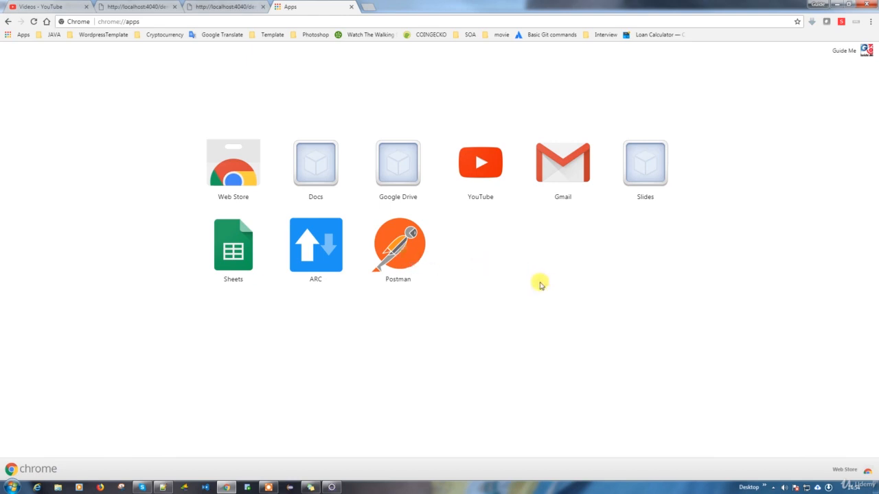
click(241, 169)
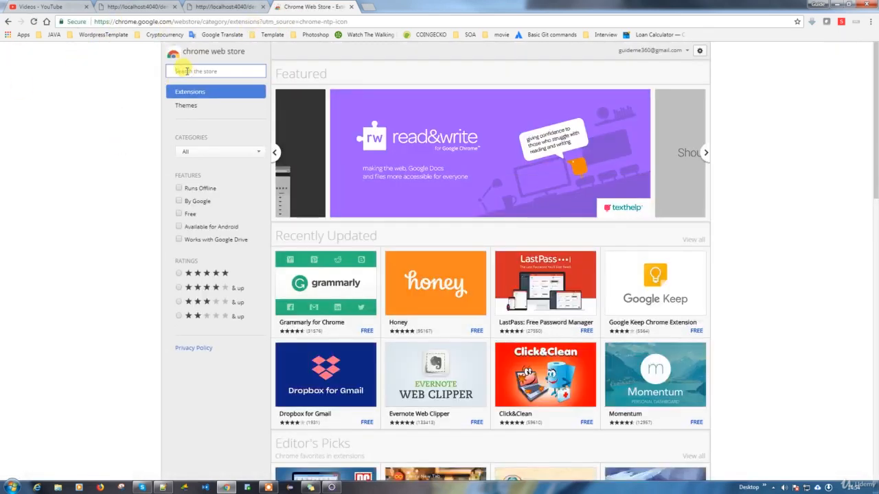
Step: Search the Chrome Web Store for "rest api client"
click(186, 71)
text(rest api client)
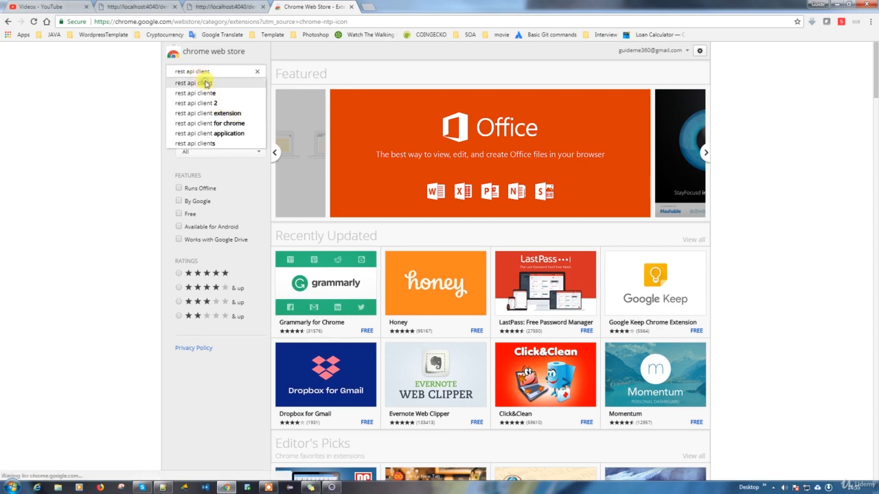
click(206, 84)
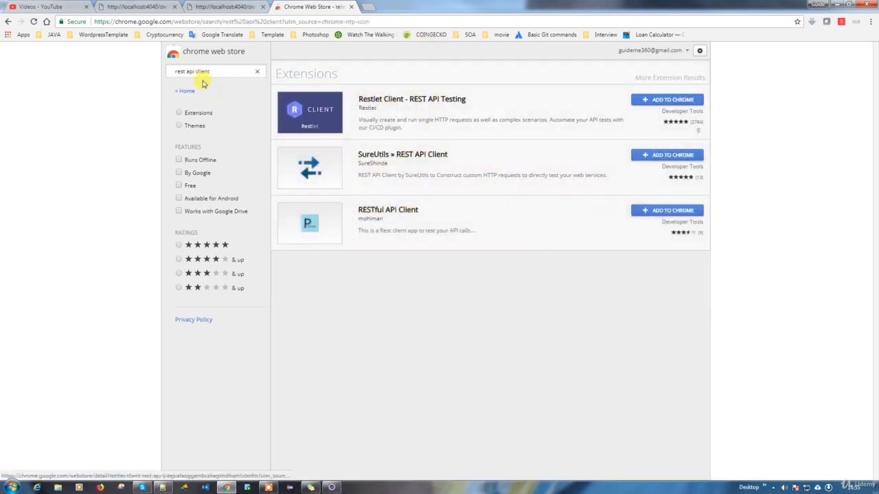
Step: Search the store for "postman rest" and refine the search to "postman rest client"
drag(216, 71, 130, 74)
text(po)
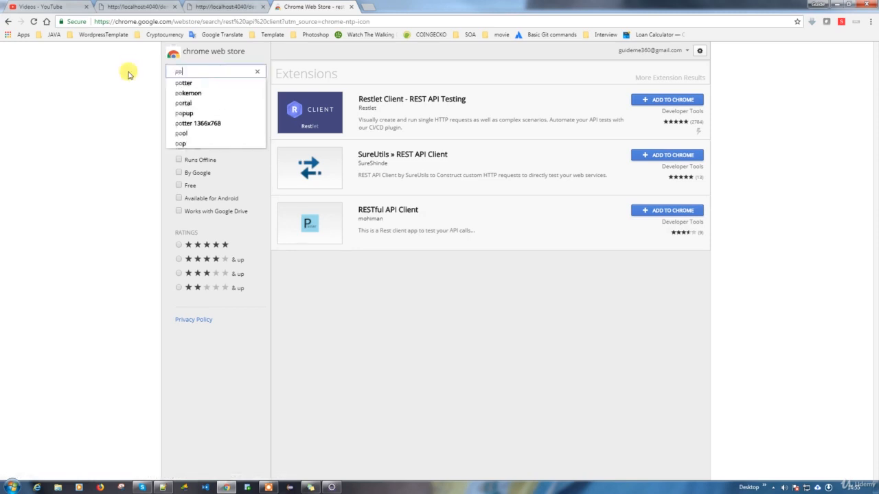
text(stman)
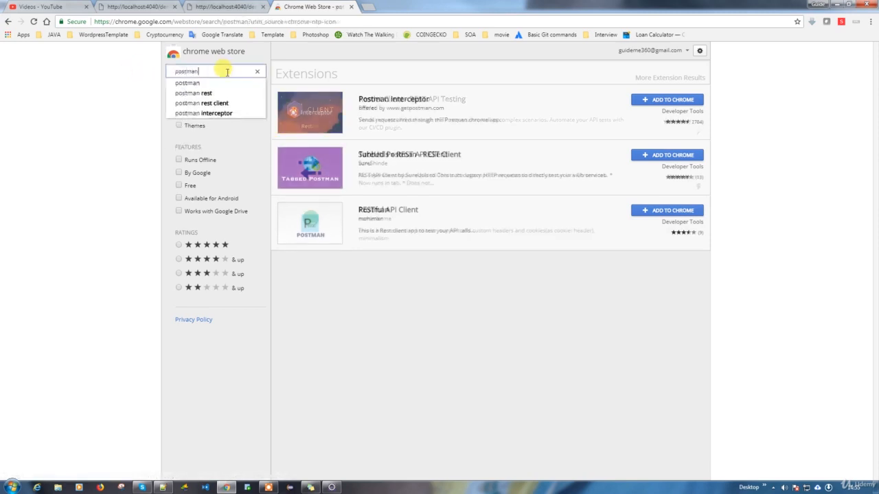
click(234, 92)
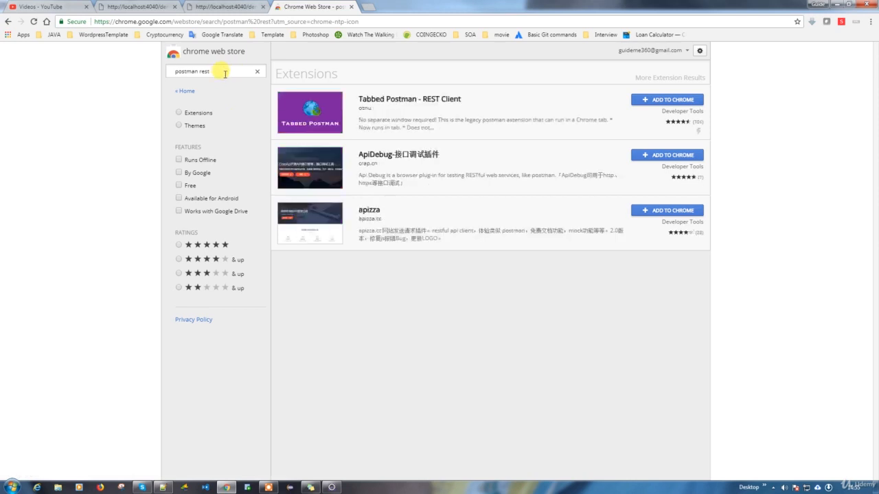
click(224, 74)
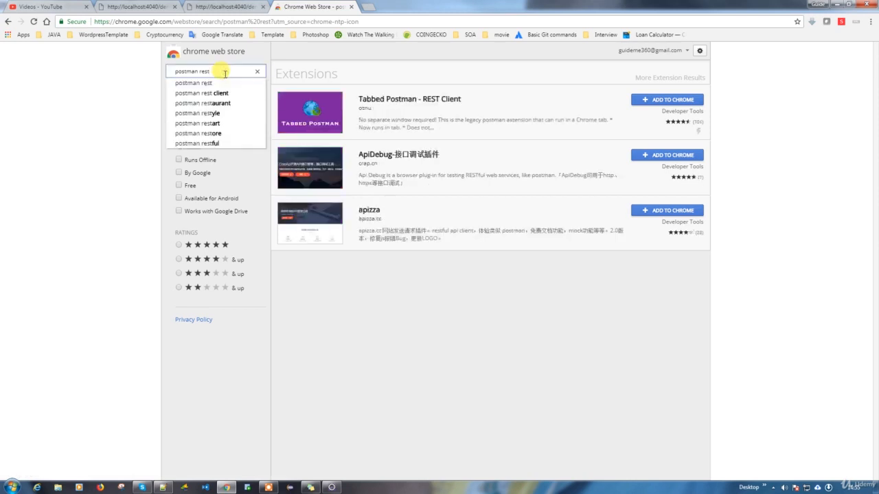
key(Down)
key(Down)
key(Return)
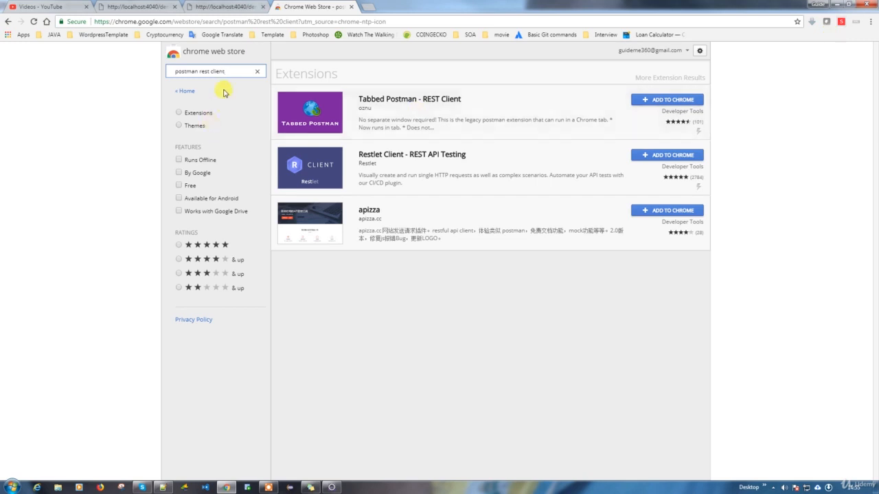
Step: Return to the store's home page and search again for "postman rest client"
click(182, 91)
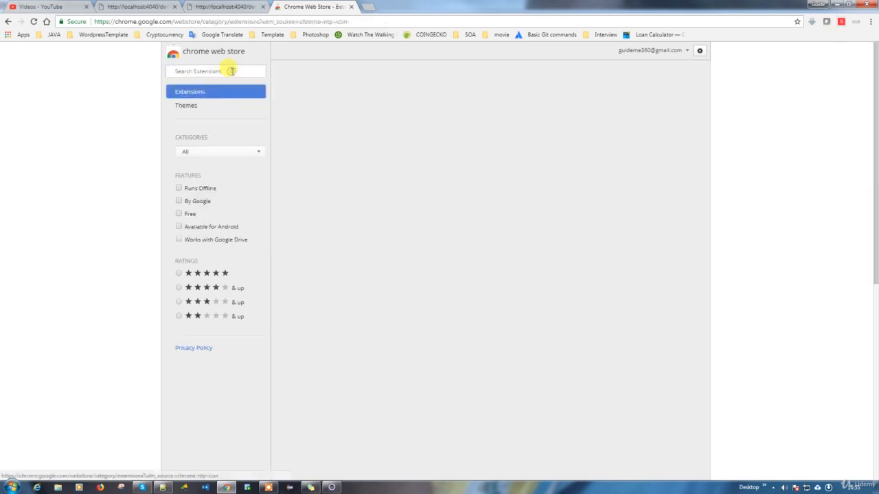
text(pos)
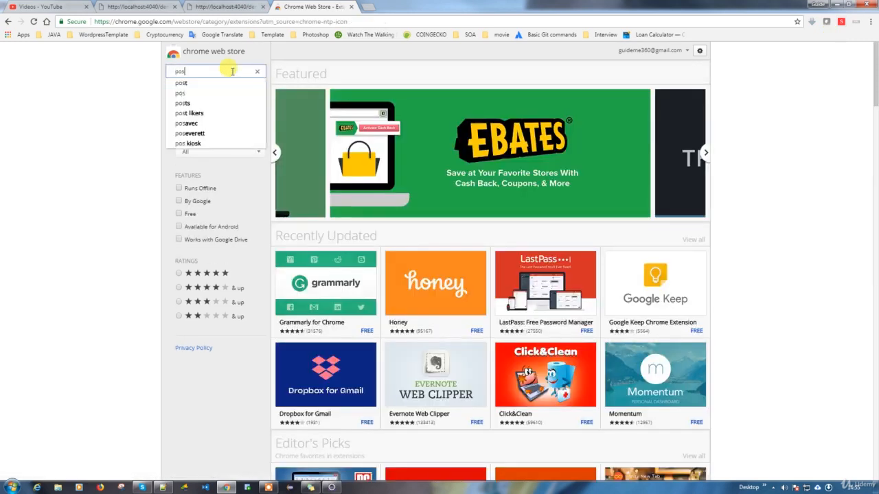
text(tm)
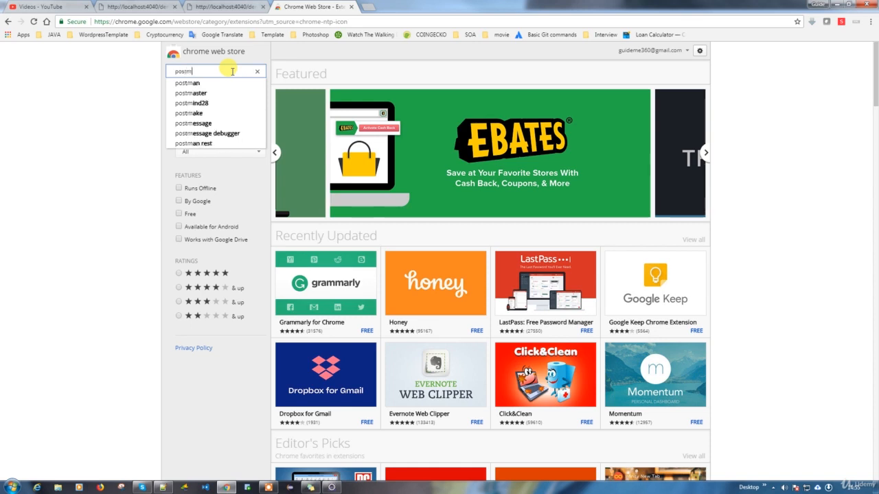
text(an rest )
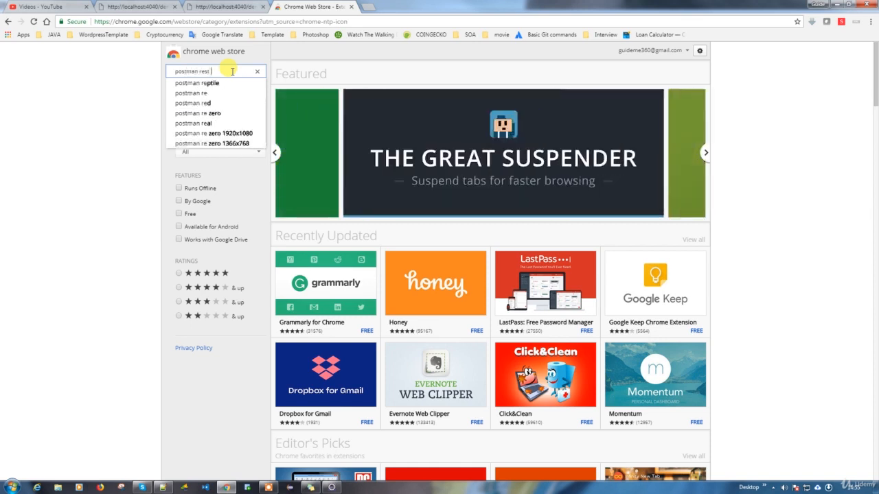
text(client)
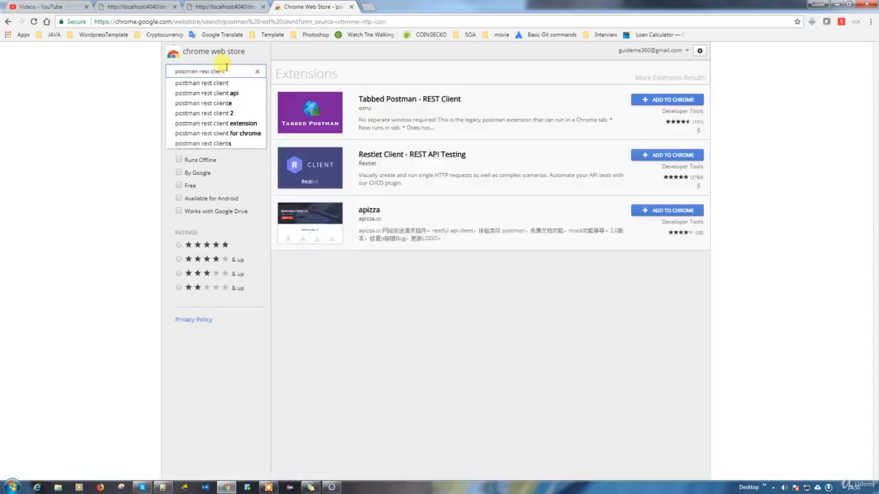
click(390, 310)
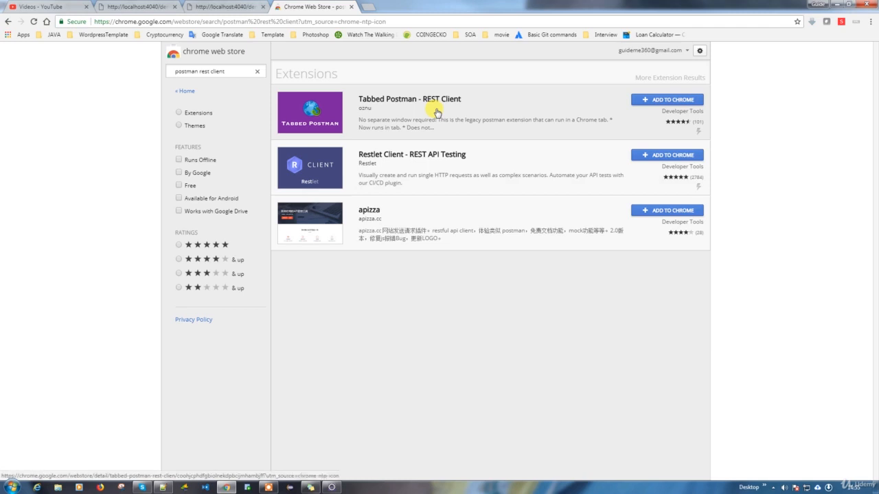
Step: Close the Web Store page and launch the ARC (Advanced REST client) app from Chrome's apps page
click(351, 7)
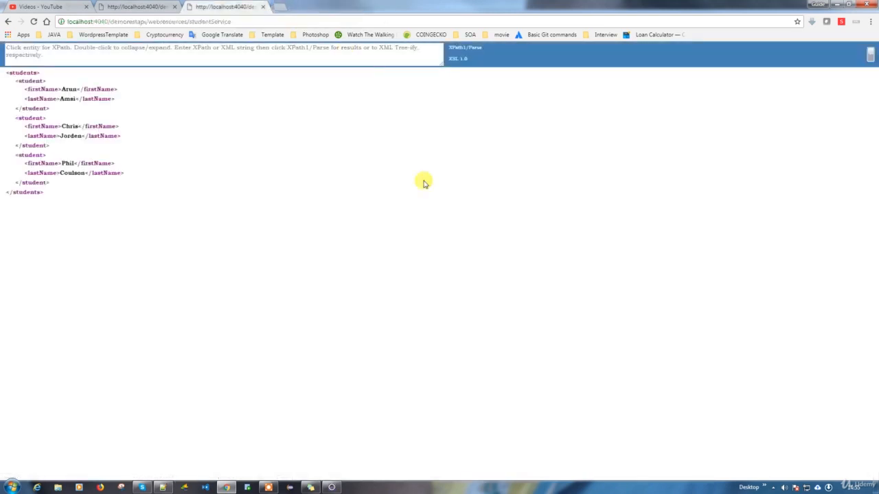
click(278, 7)
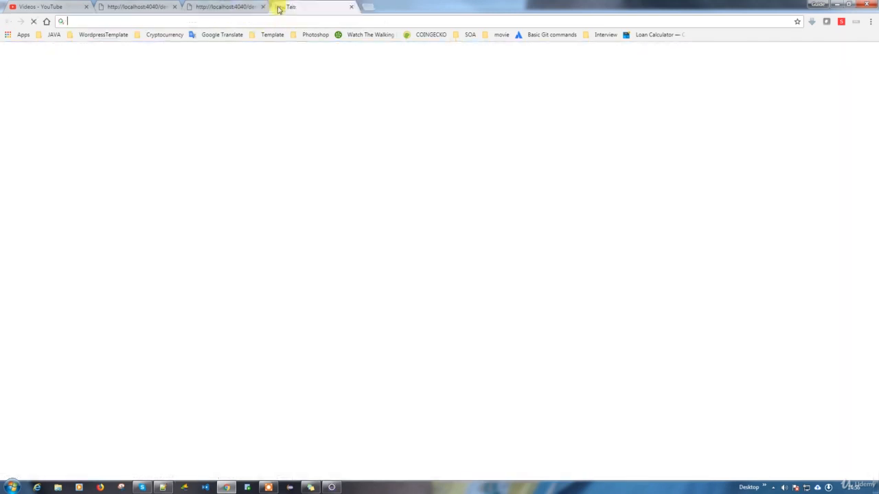
click(10, 35)
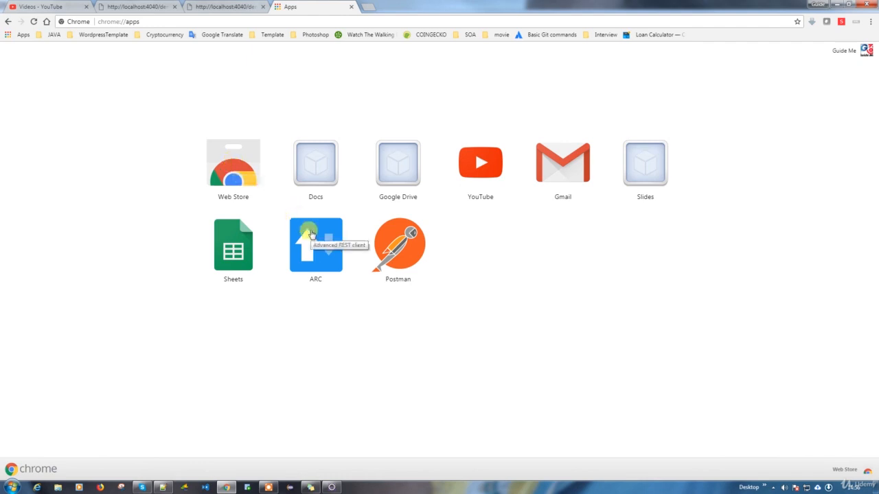
click(311, 234)
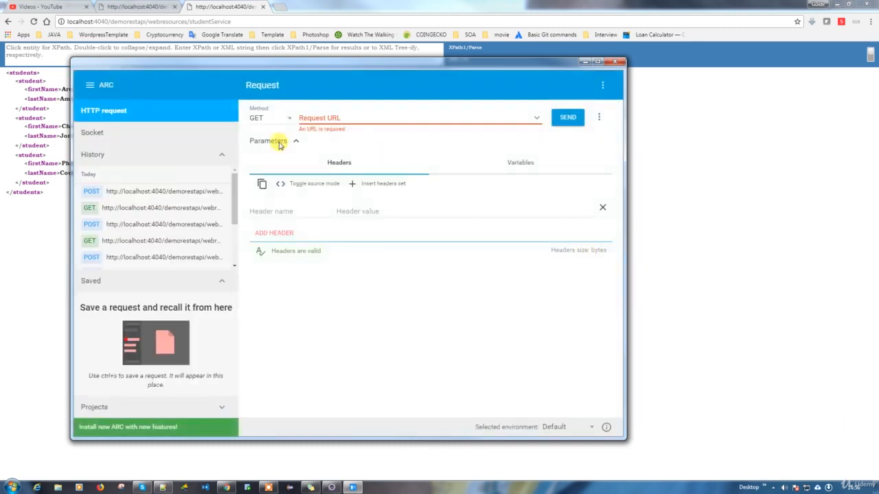
click(461, 10)
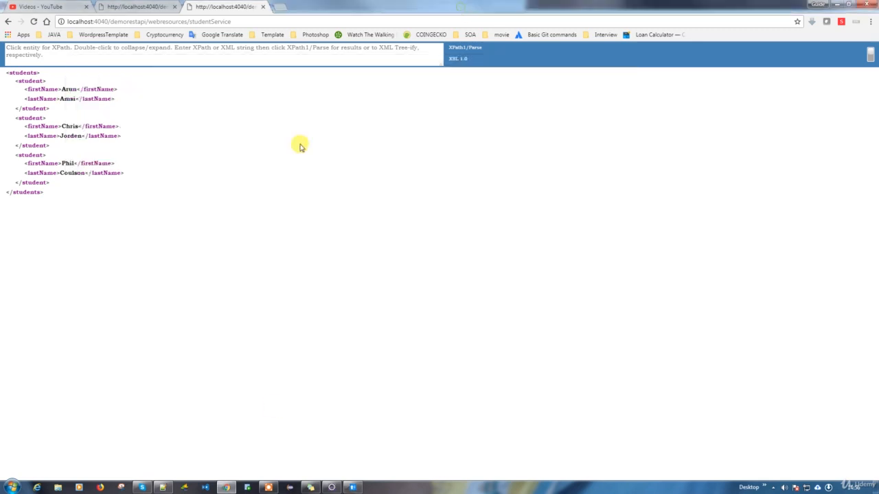
click(332, 488)
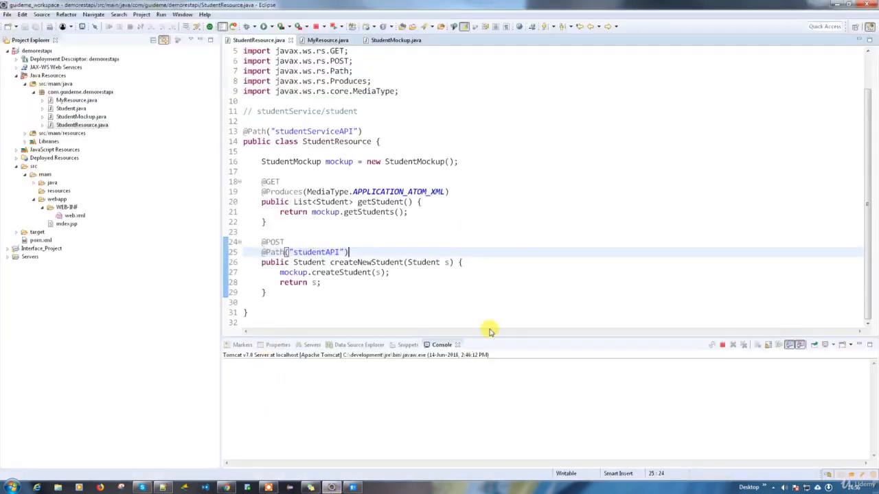
mouse_move(329, 199)
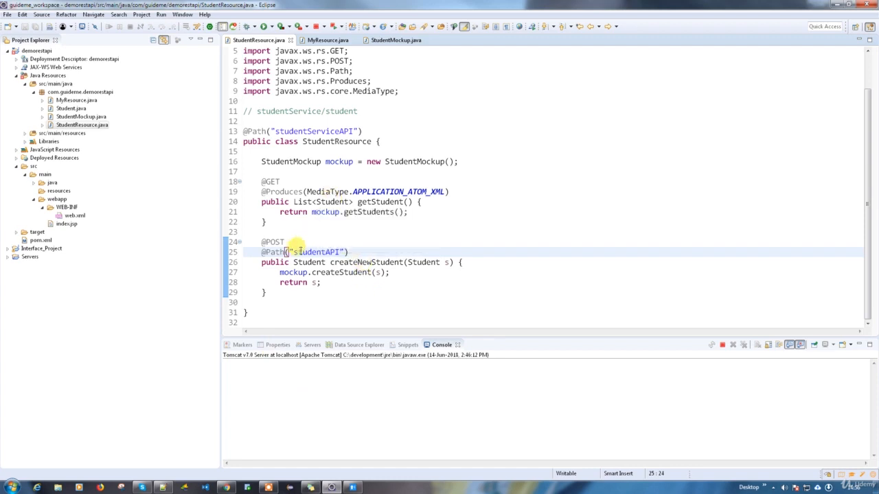
click(266, 180)
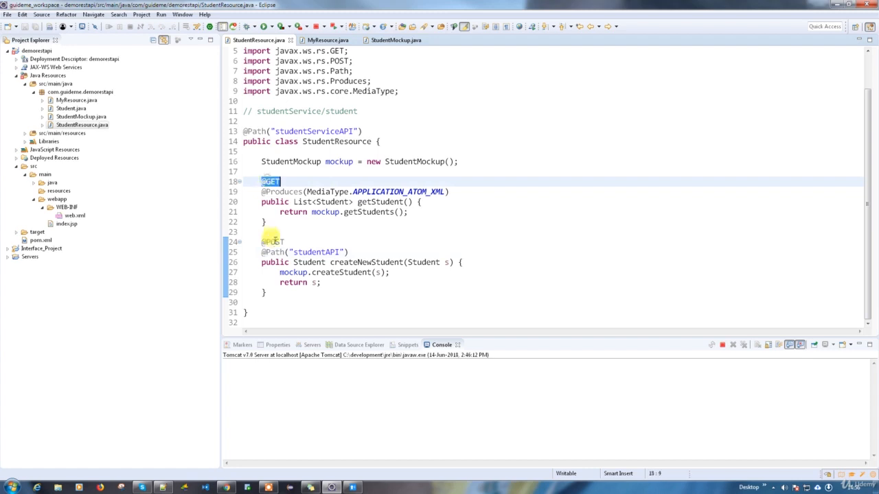
click(275, 241)
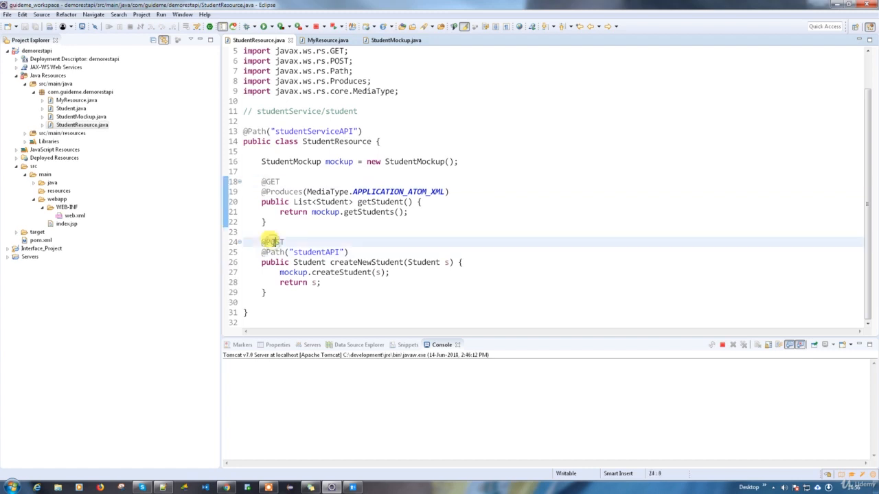
click(310, 345)
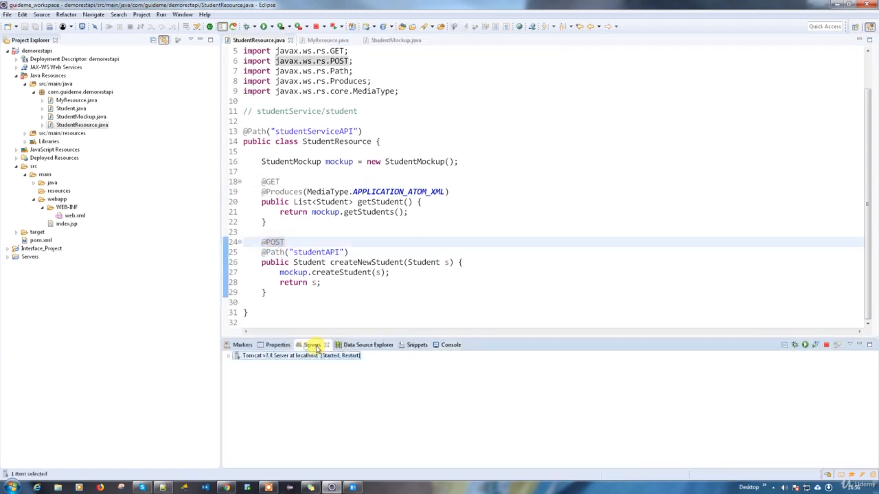
click(805, 345)
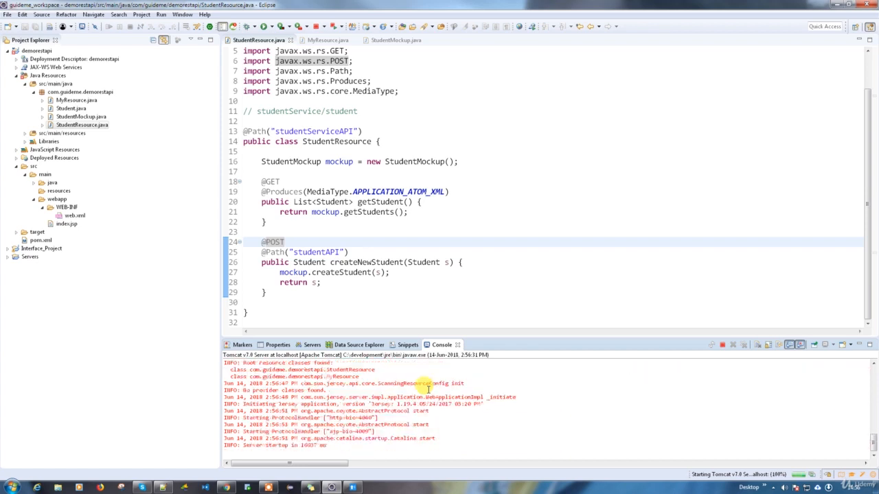
Step: Run the demorestapi project on the Tomcat v7.0 server, keeping demorestapi as the configured resource
click(41, 52)
right_click(43, 52)
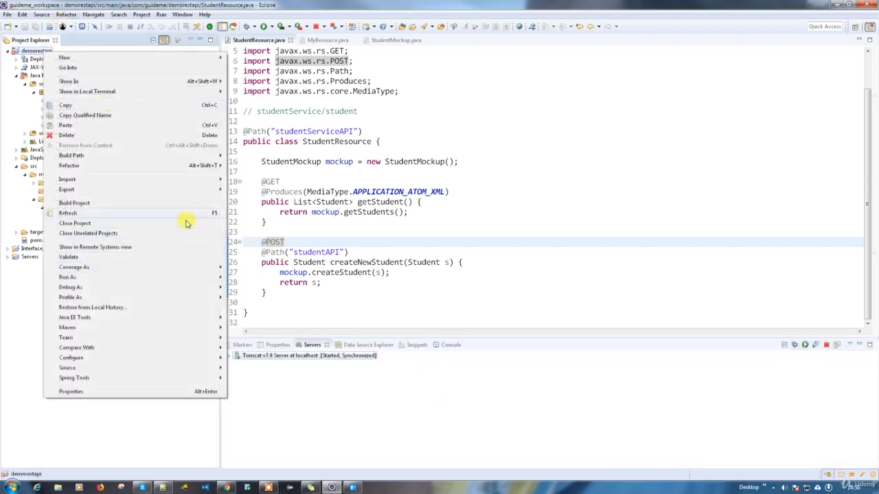
mouse_move(192, 276)
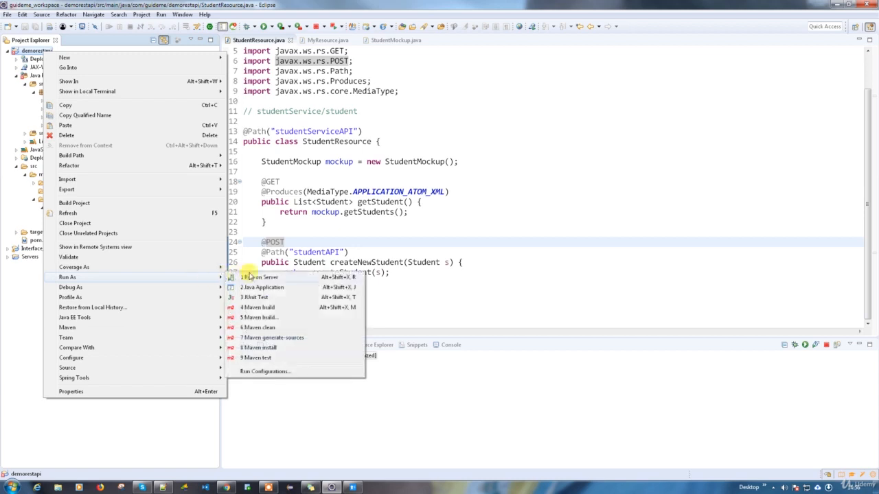
click(248, 276)
click(447, 330)
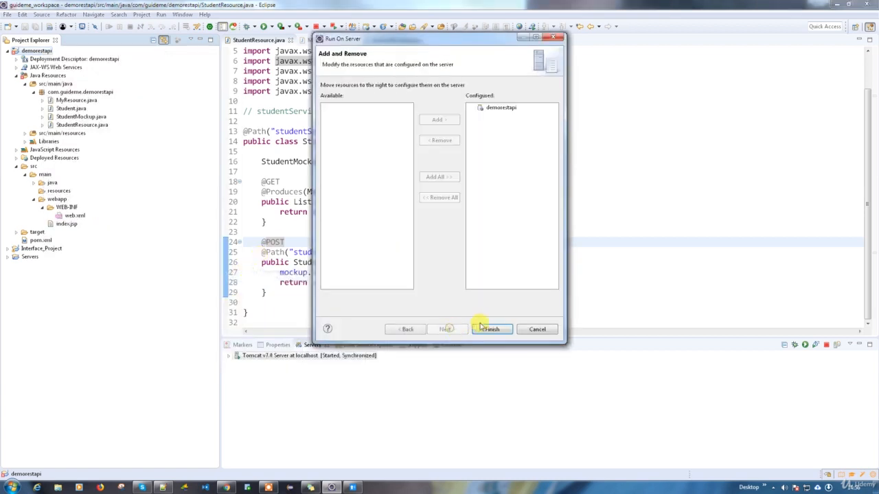
click(485, 328)
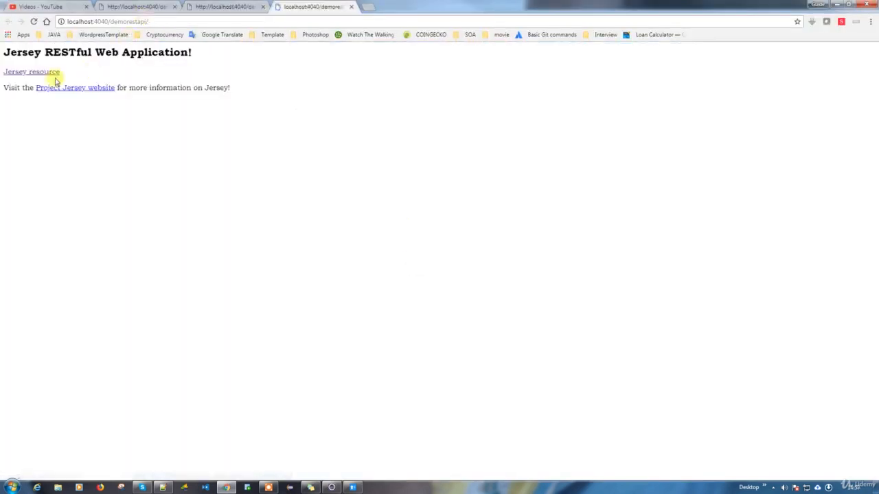
Step: Load localhost:4040/demorestapi/webresources/studentServiceAPI in the browser and copy its full URL
drag(192, 21, 307, 21)
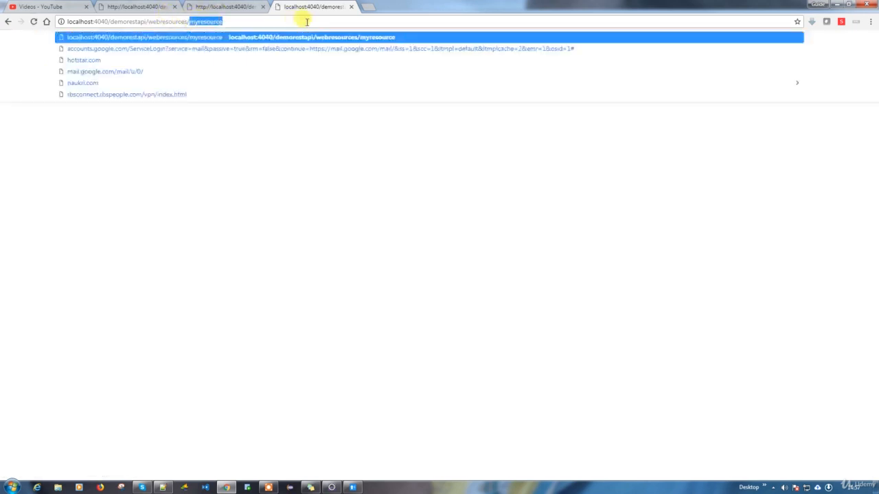
text(s)
key(Down)
key(Down)
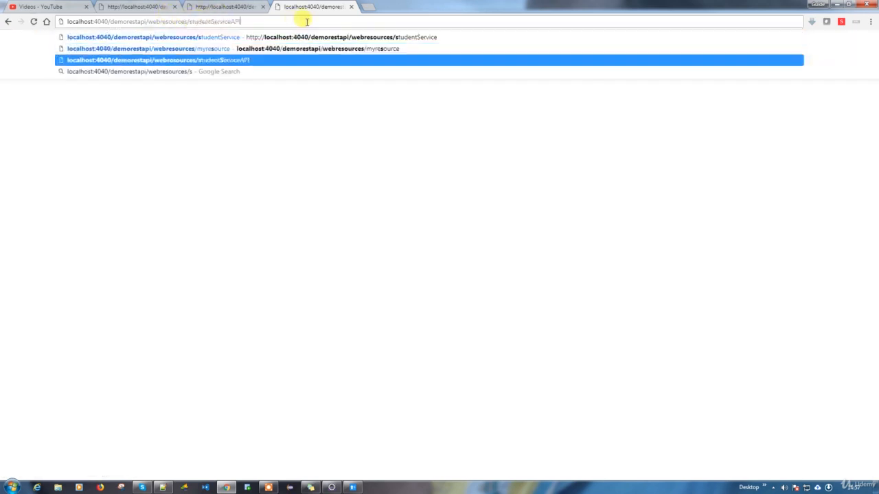
key(Return)
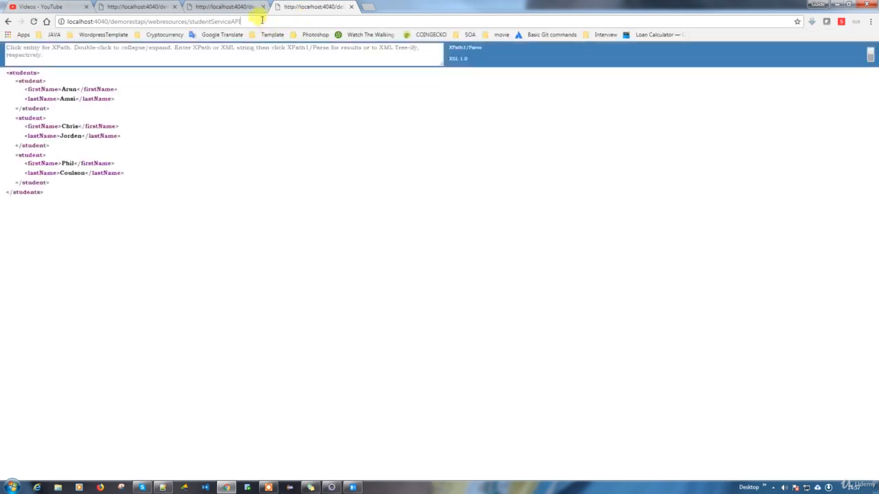
drag(261, 22, 71, 26)
key(ctrl+c)
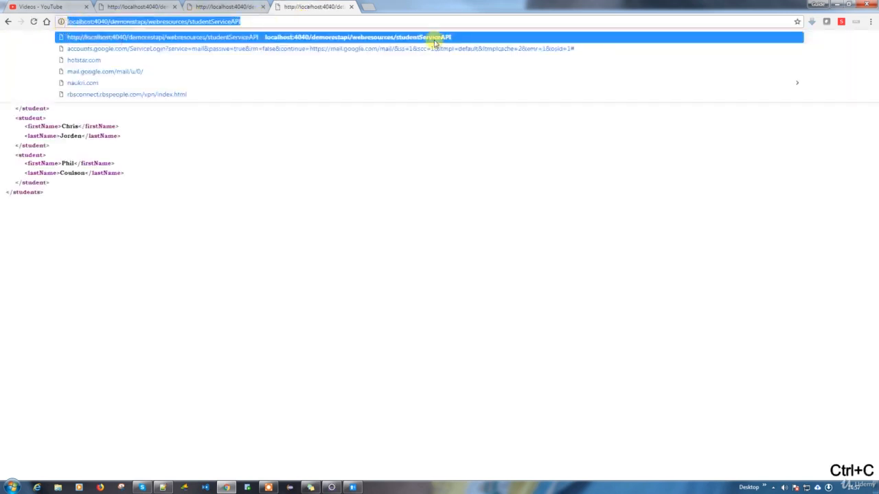
Step: Switch to ARC, send a GET request to the copied studentServiceAPI URL, and examine the student entries in the response
click(352, 488)
click(596, 61)
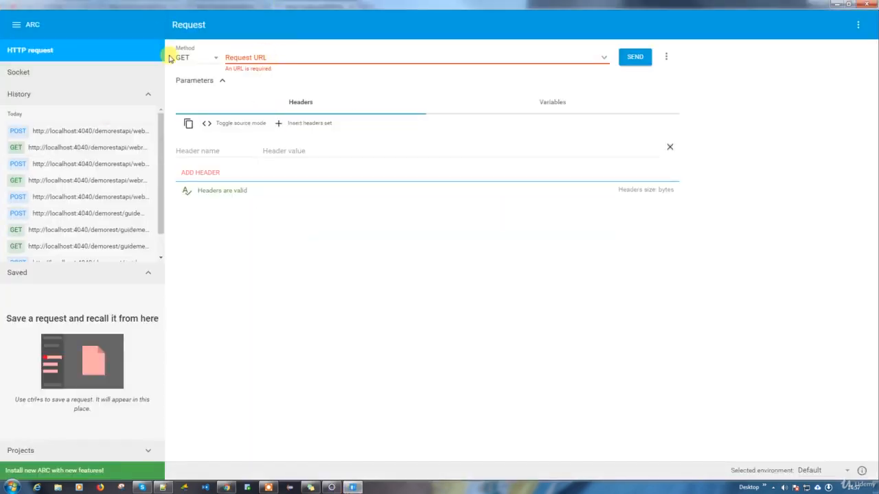
click(215, 59)
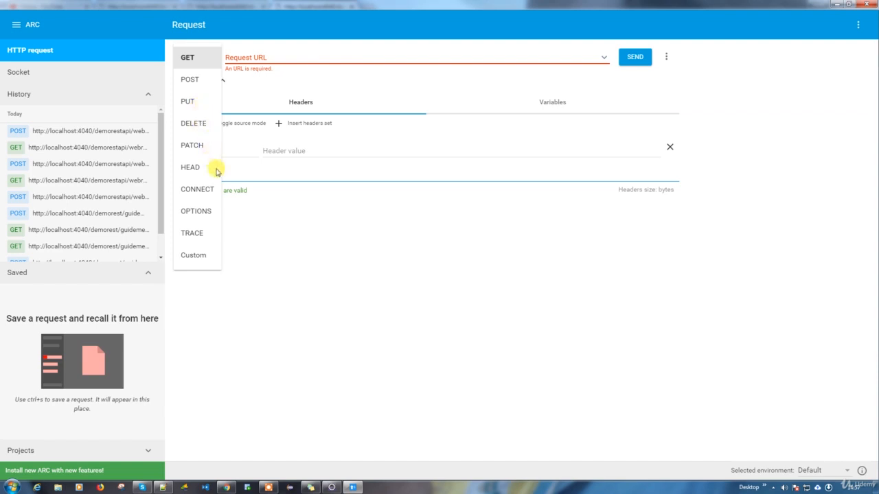
click(262, 58)
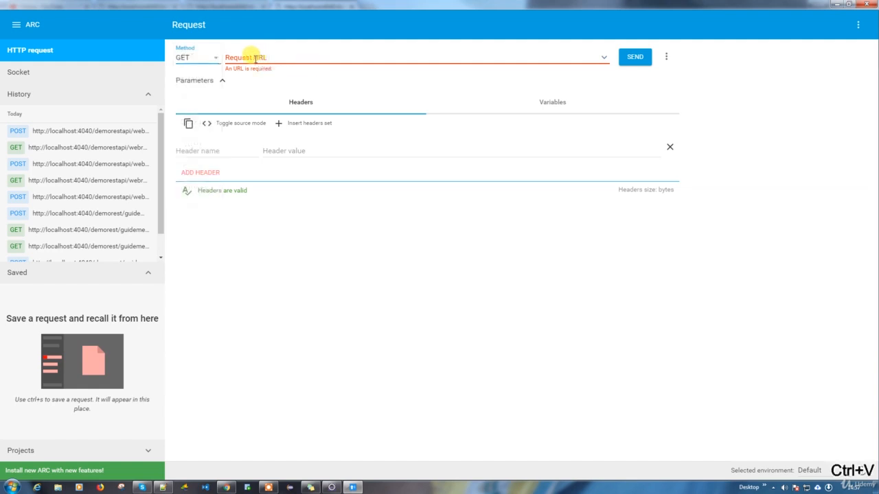
click(253, 58)
key(ctrl+v)
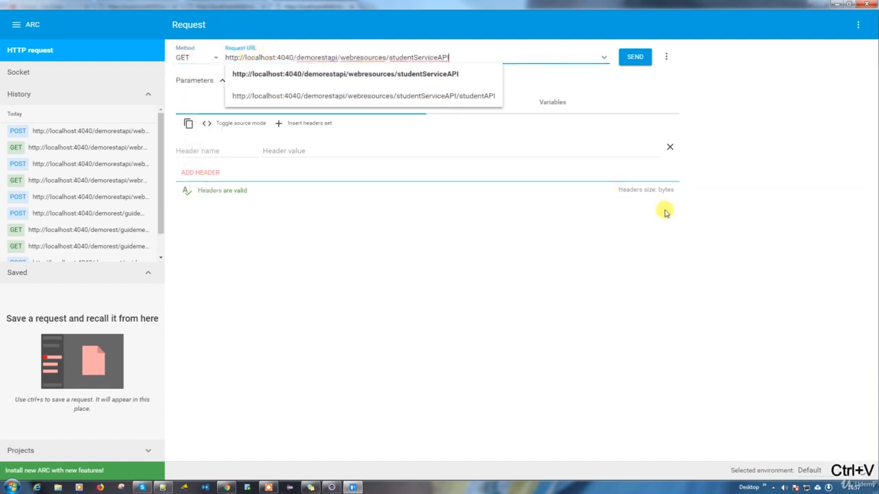
click(640, 61)
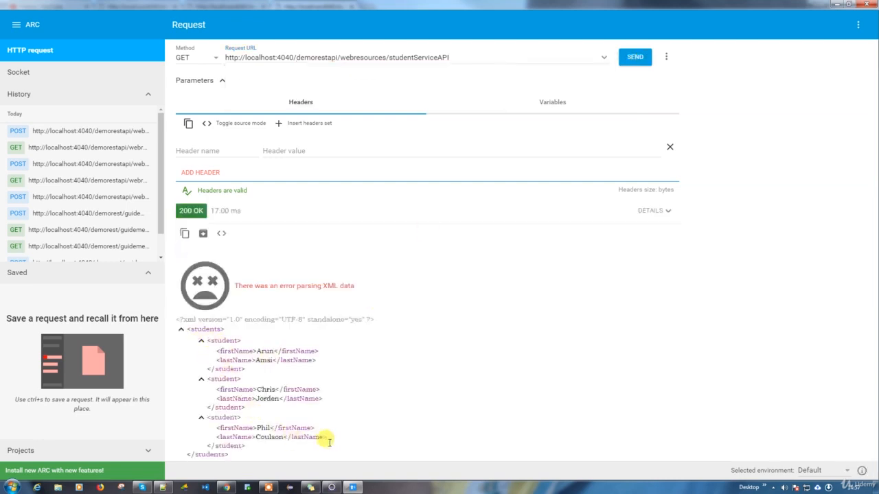
drag(335, 438, 206, 340)
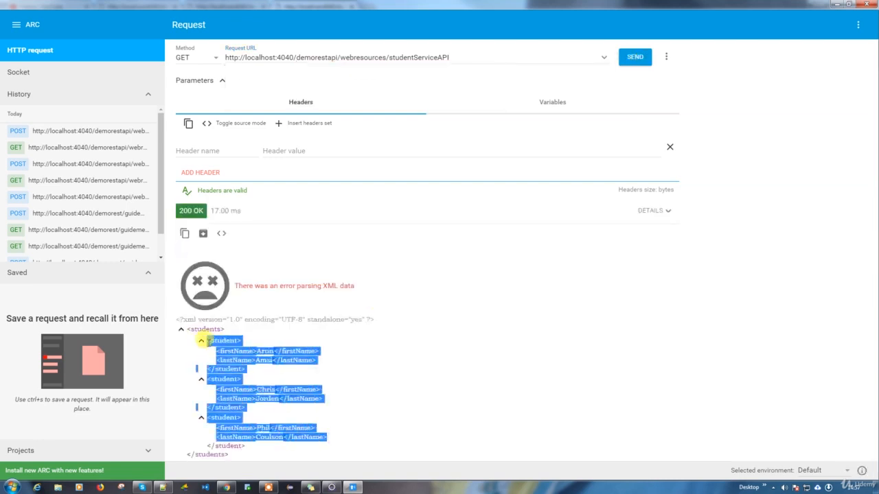
click(443, 341)
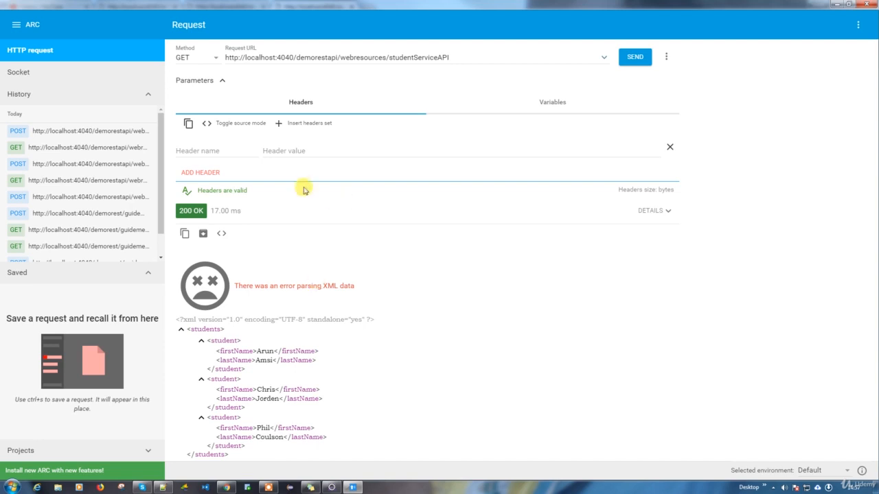
Step: Change the request method to POST and append /studentAPI to the request URL
click(198, 58)
click(192, 82)
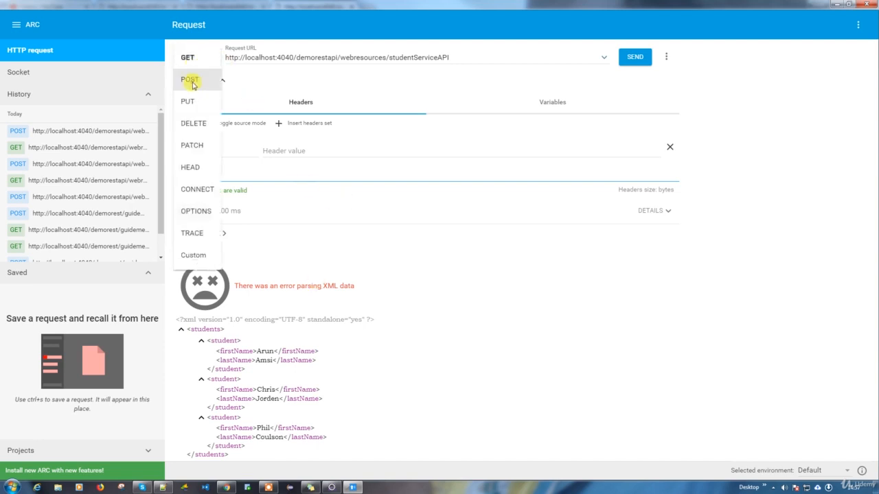
click(482, 58)
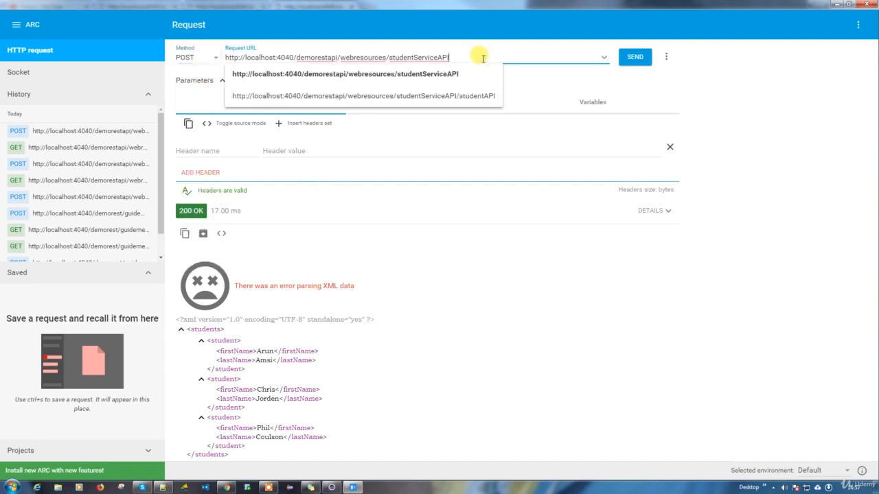
text(/studentAPI)
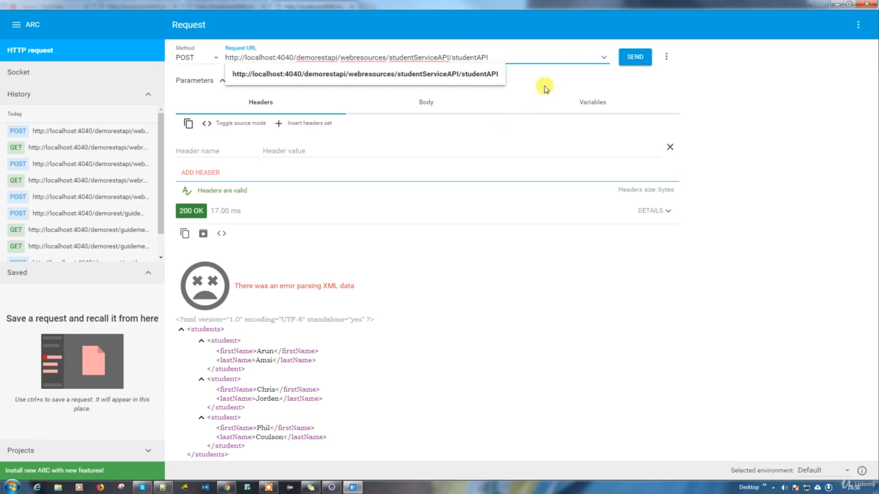
Step: Set the request body's content type to application/xml, keeping the raw input editor
click(425, 102)
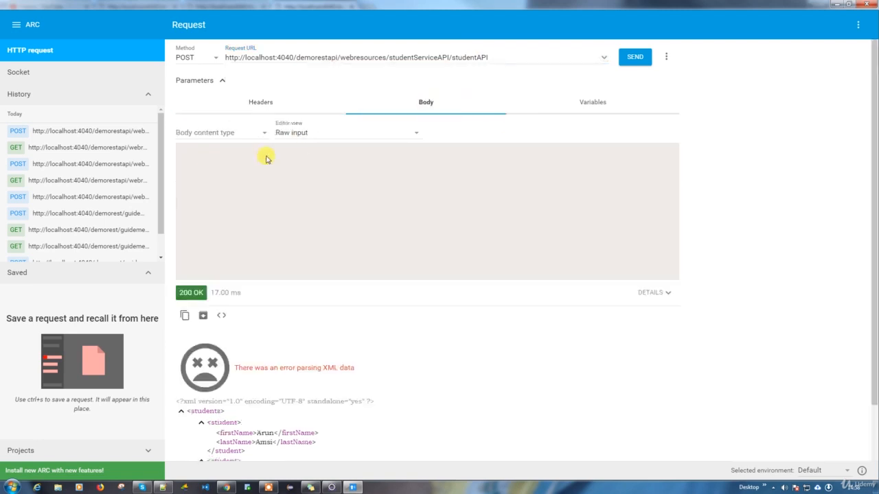
click(305, 136)
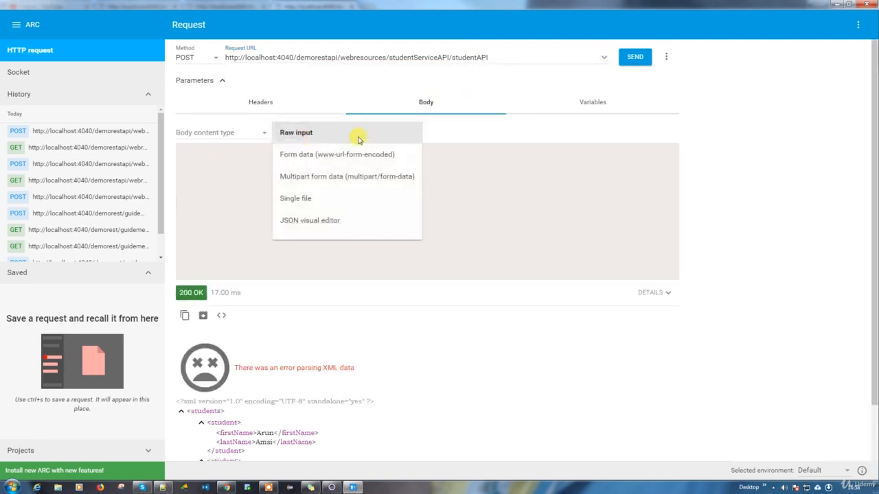
click(620, 203)
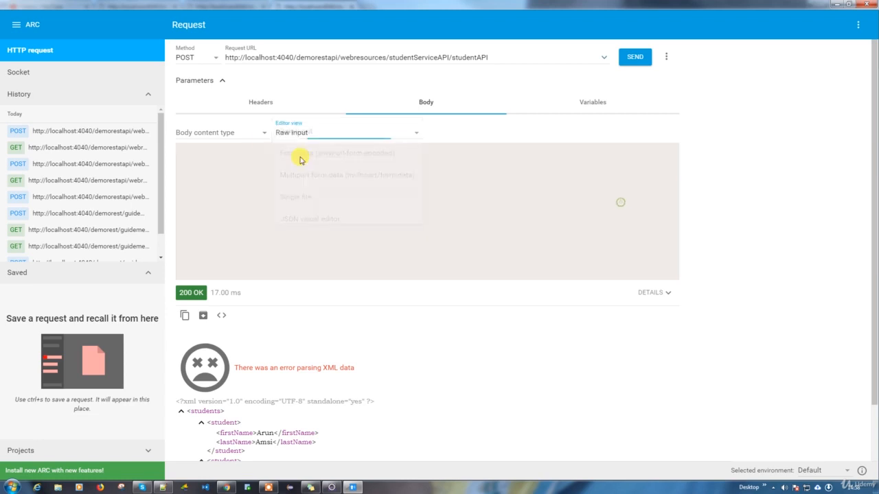
click(261, 138)
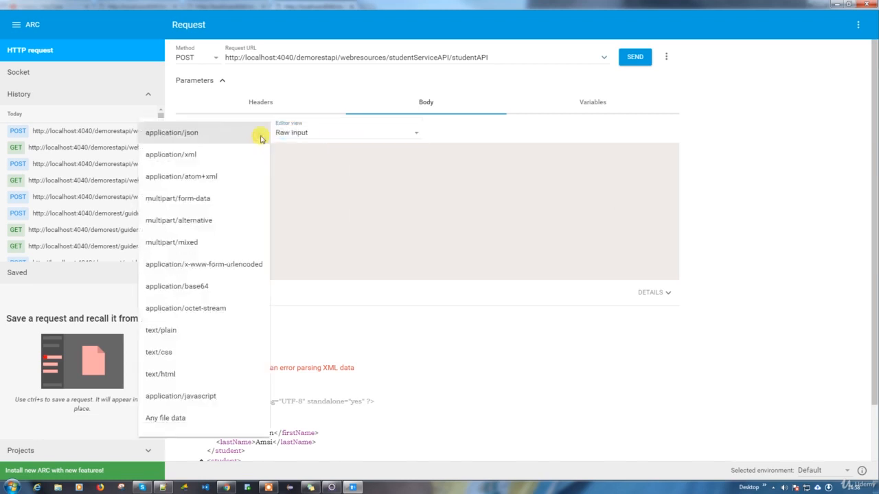
click(230, 157)
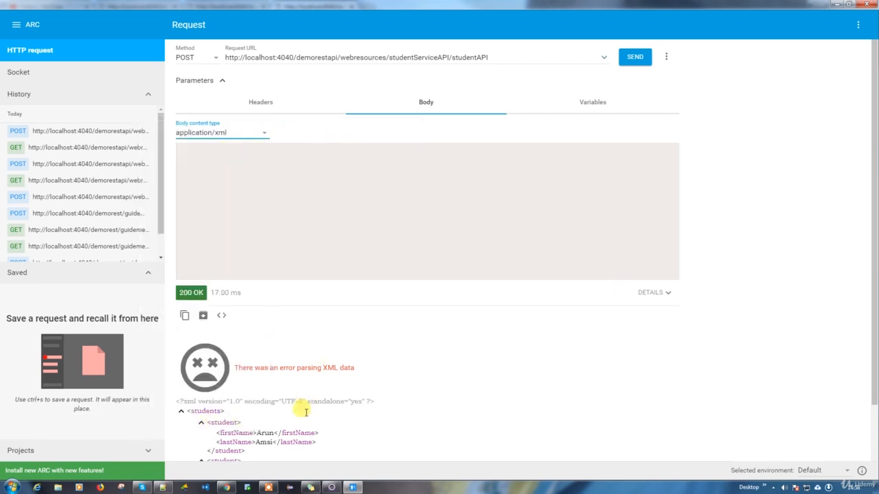
Step: Copy the first student element from the response into the request body and replace its first and last names with a new student's
scroll(304, 409, down, 2)
drag(243, 370, 206, 343)
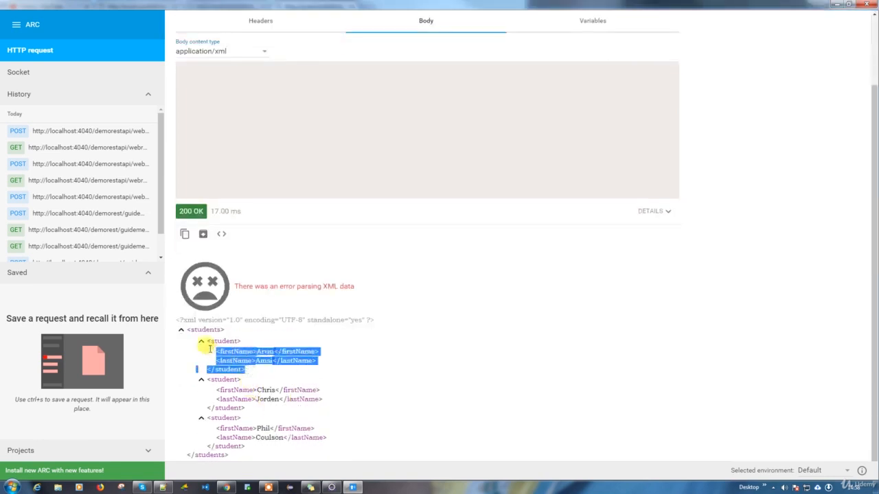
key(ctrl+c)
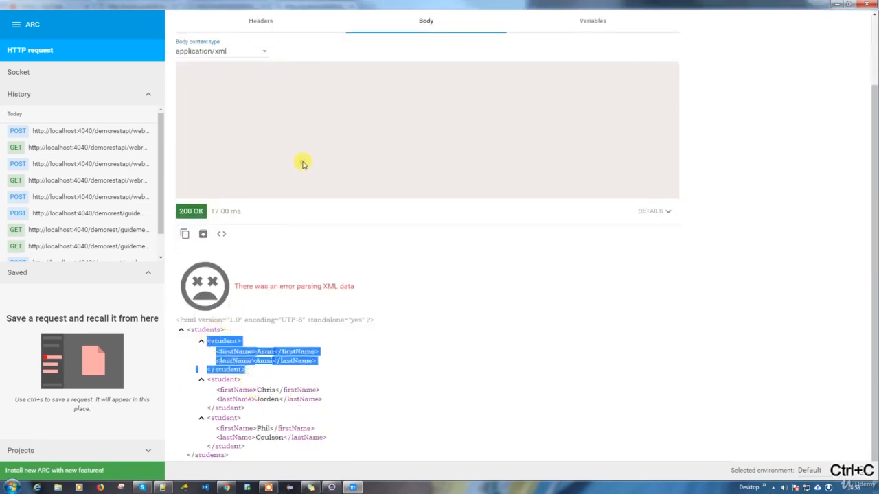
click(303, 163)
key(ctrl+v)
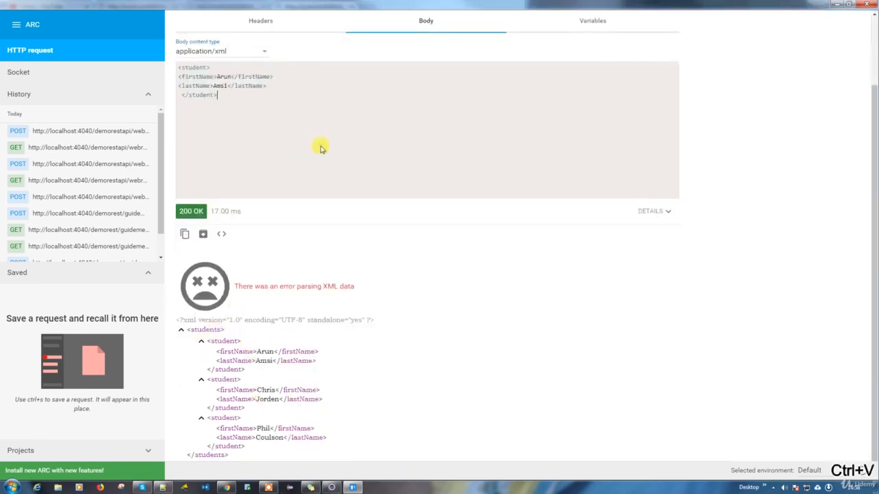
double_click(224, 77)
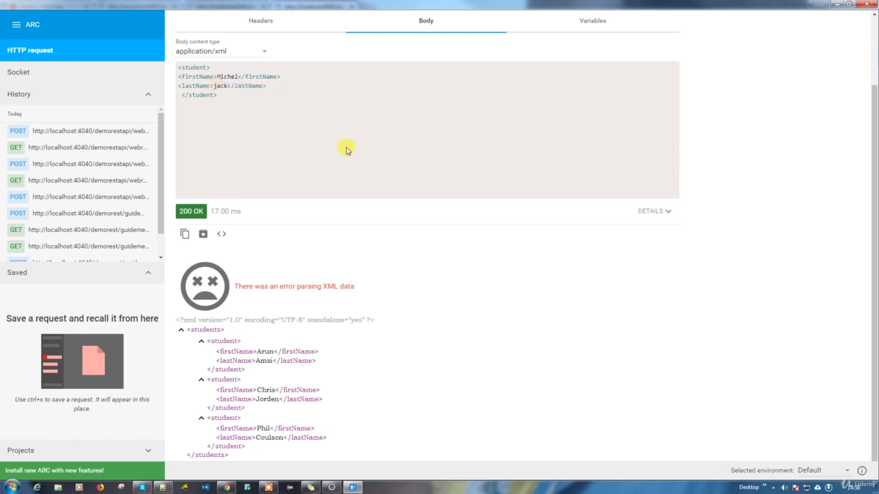
scroll(345, 148, up, 2)
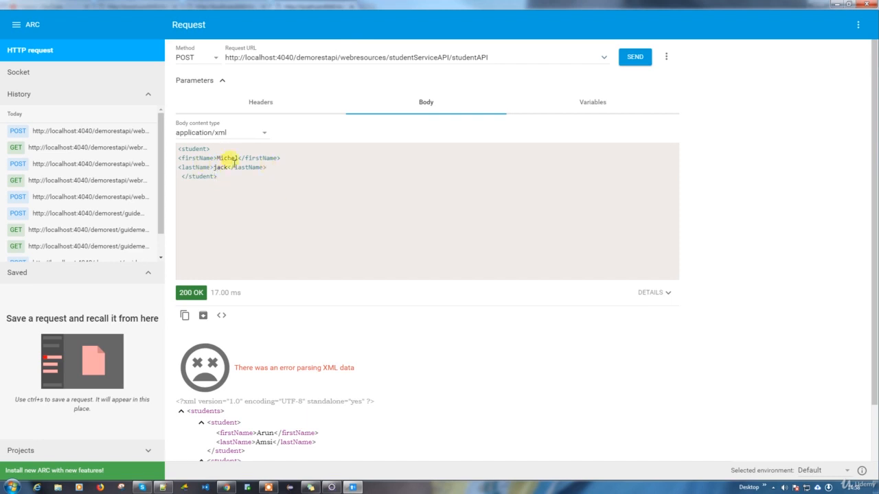
click(646, 57)
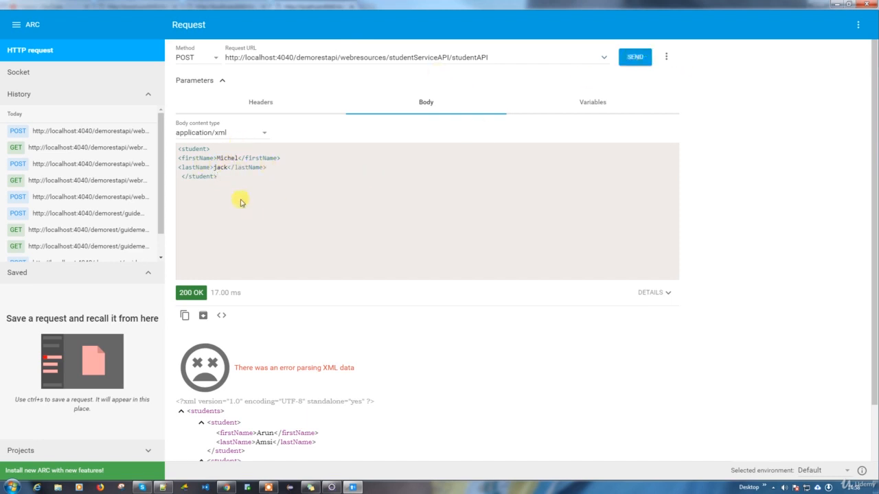
click(333, 487)
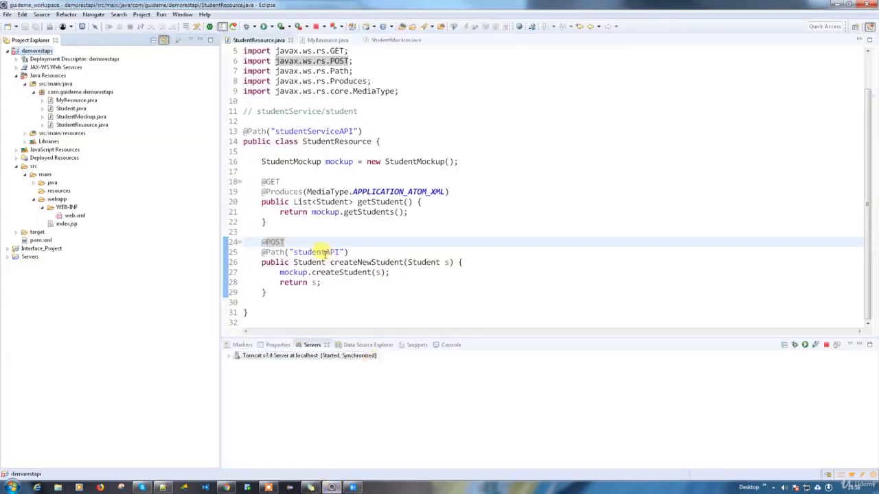
double_click(364, 262)
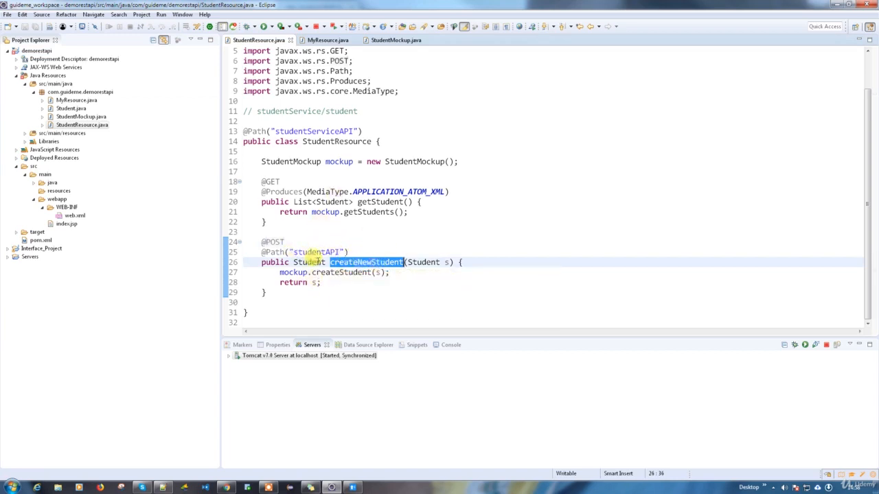
Step: Return to ARC, send the POST request with the new student, and examine the student element in the response
key(alt+Tab)
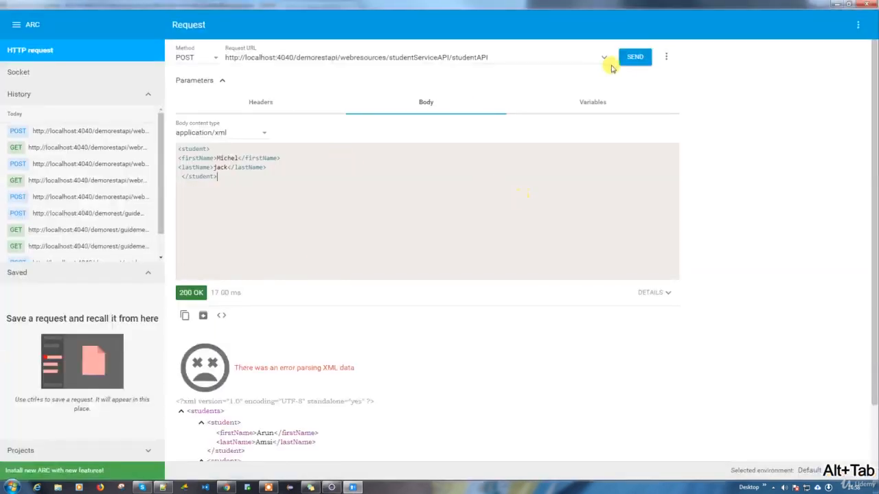
click(635, 57)
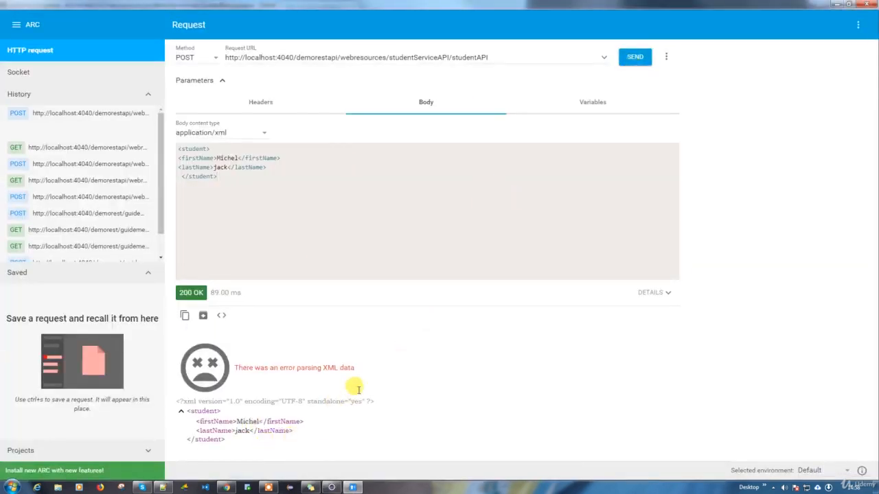
drag(234, 440, 191, 411)
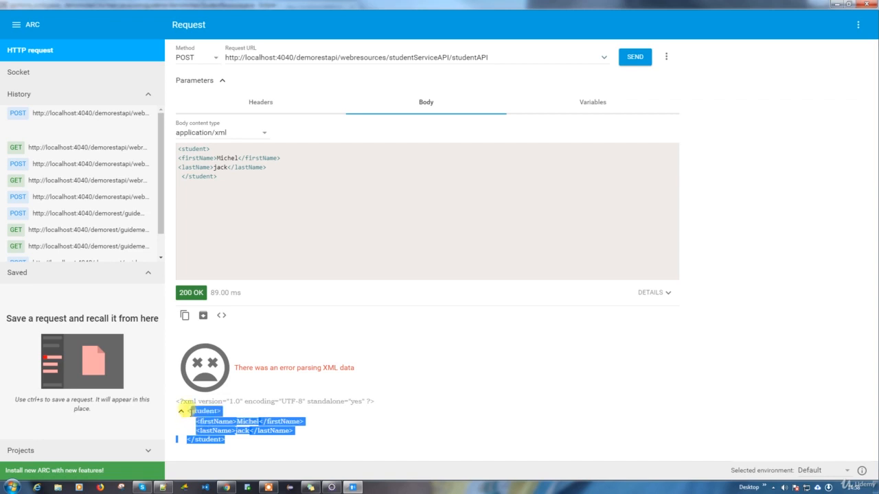
click(403, 423)
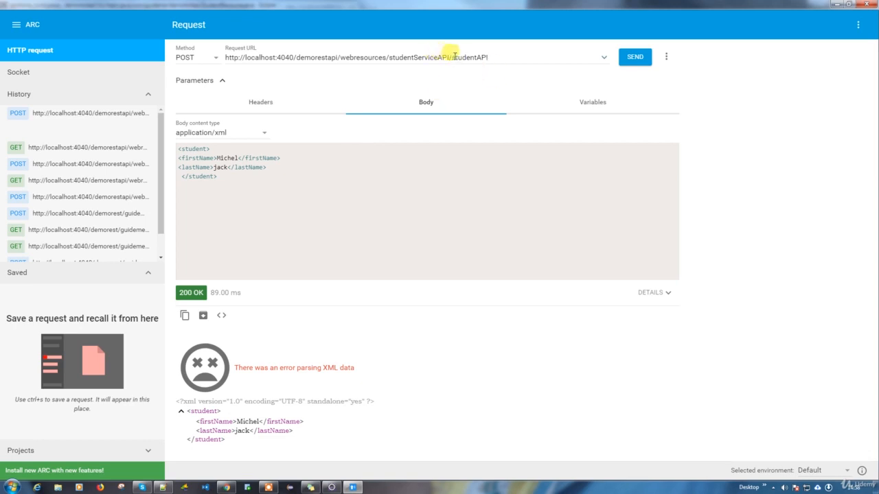
Step: Copy the request URL up to studentServiceAPI, leaving out /studentAPI, and close ARC
drag(449, 57, 210, 55)
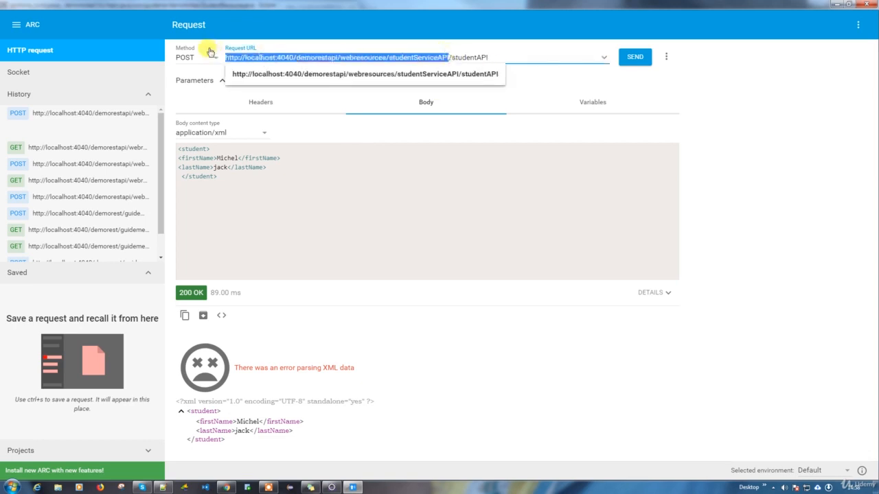
key(ctrl+c)
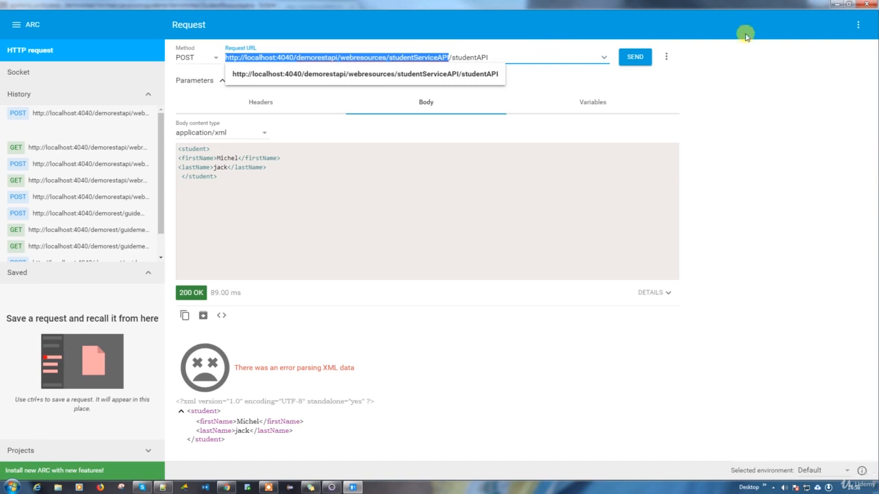
click(864, 4)
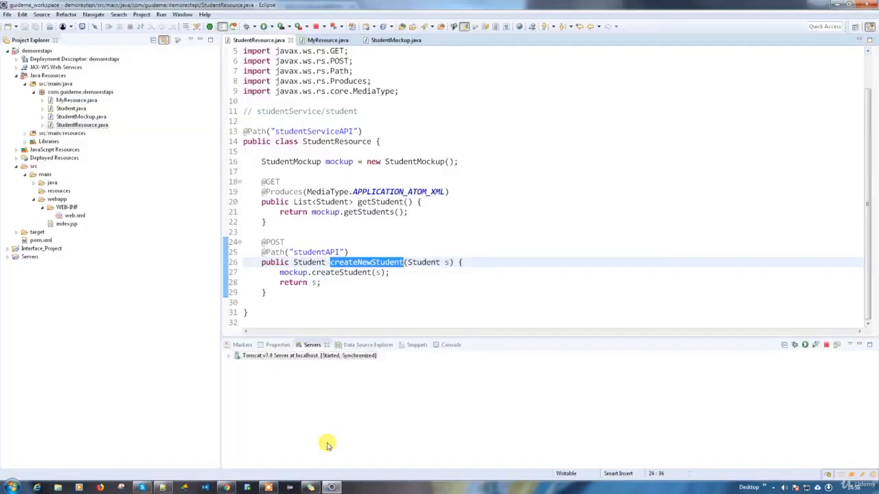
Step: Switch to Chrome, launch Postman from its apps page, move the Postman window higher and dismiss the Create New dialog
click(228, 488)
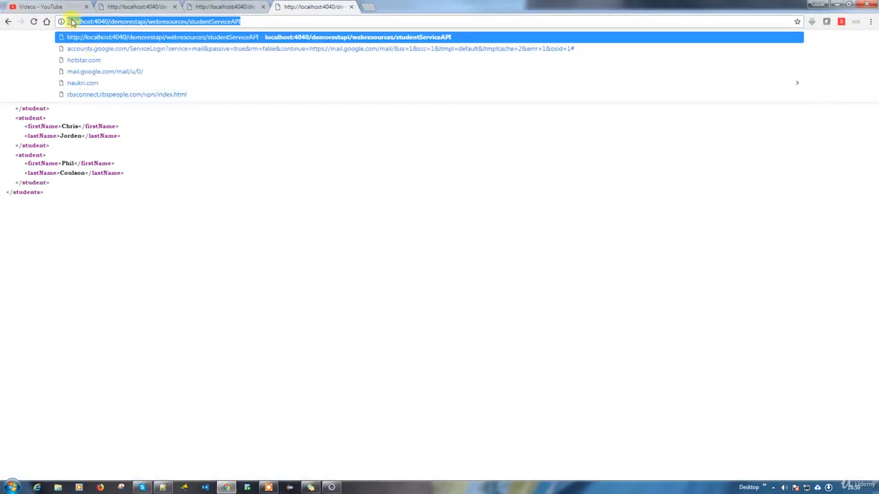
click(432, 196)
click(22, 35)
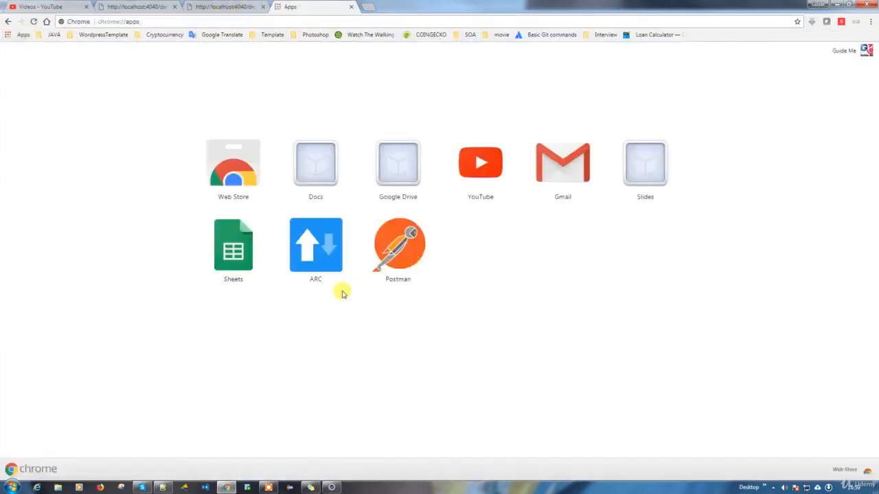
click(402, 244)
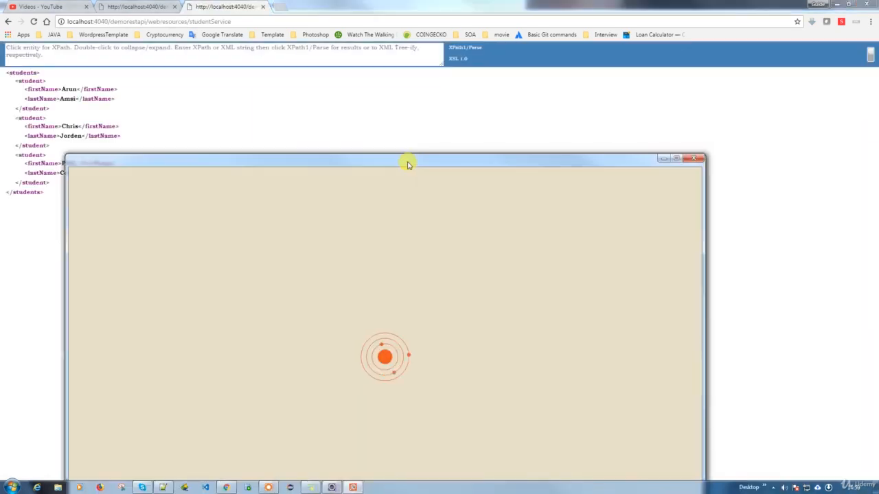
drag(410, 164, 474, 93)
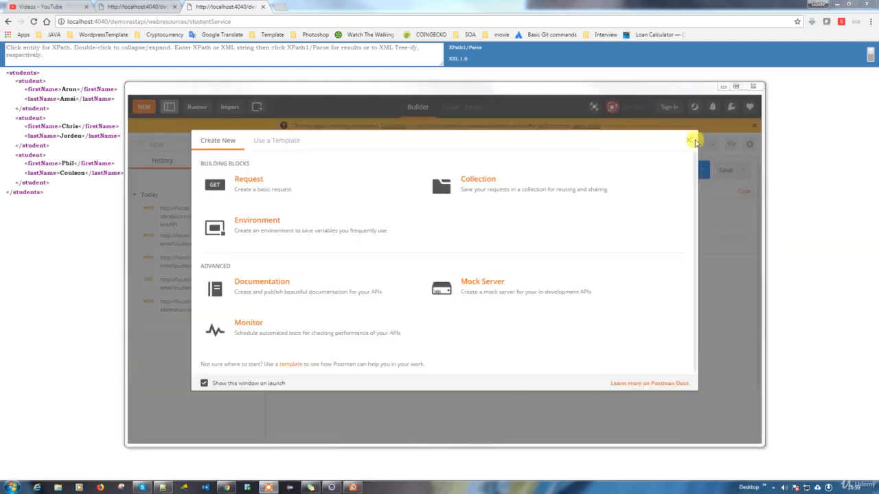
click(691, 142)
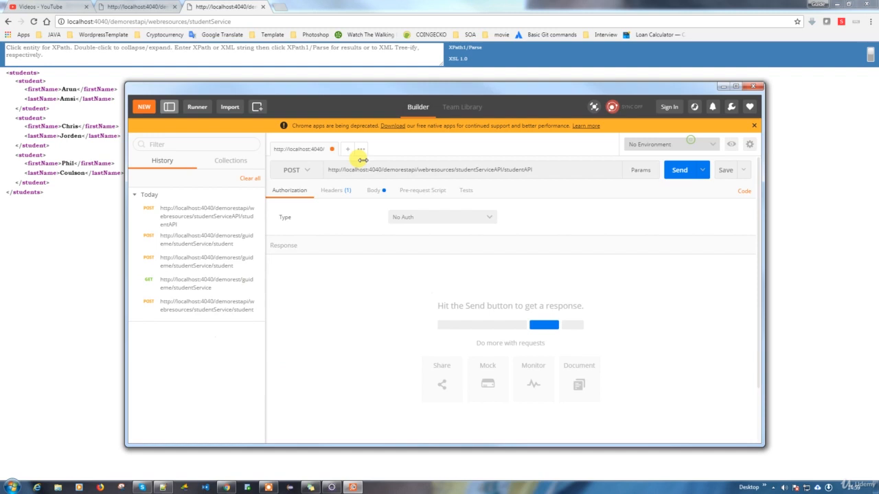
Step: Clear Postman's entire request history and close the open POST request without saving its changes
click(250, 180)
click(542, 278)
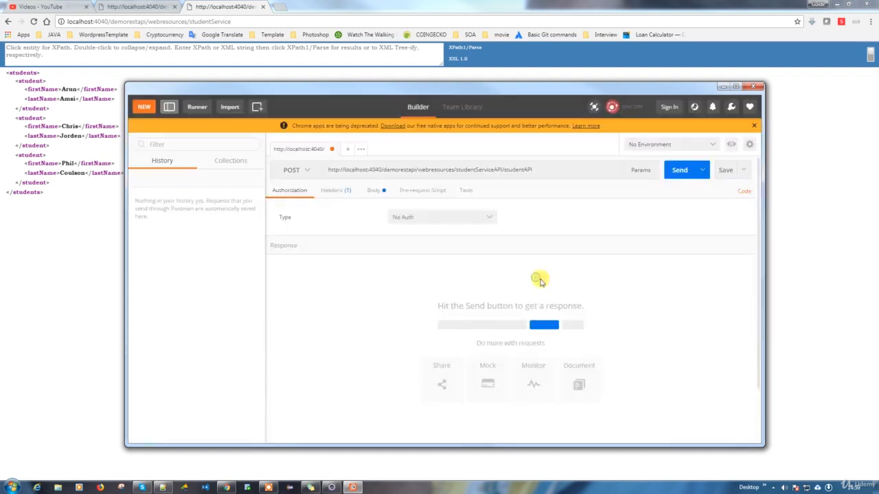
click(331, 150)
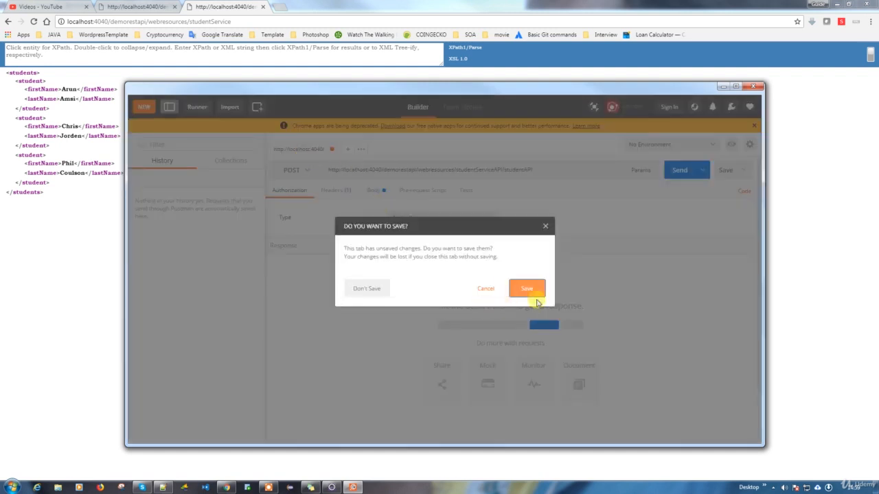
click(365, 288)
click(351, 172)
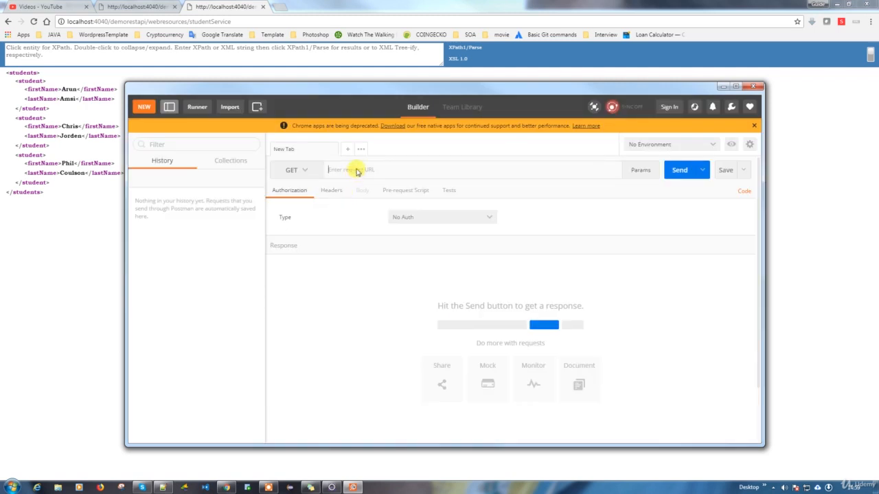
key(ctrl+v)
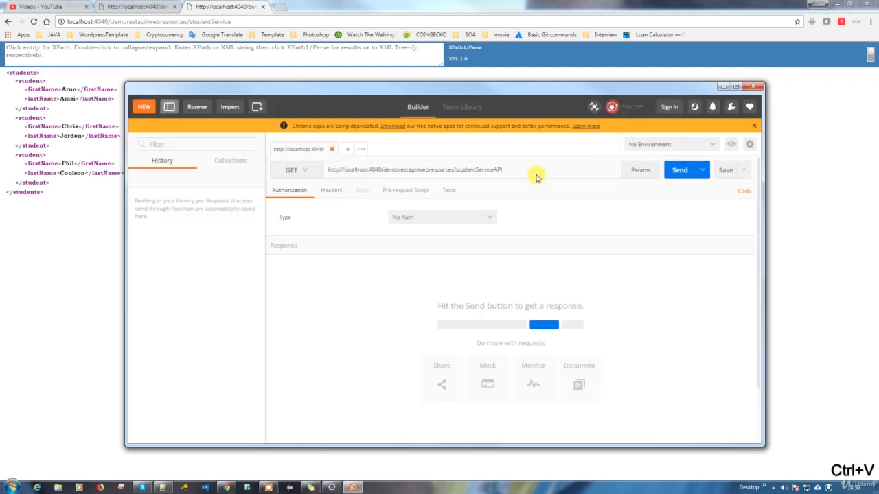
click(680, 170)
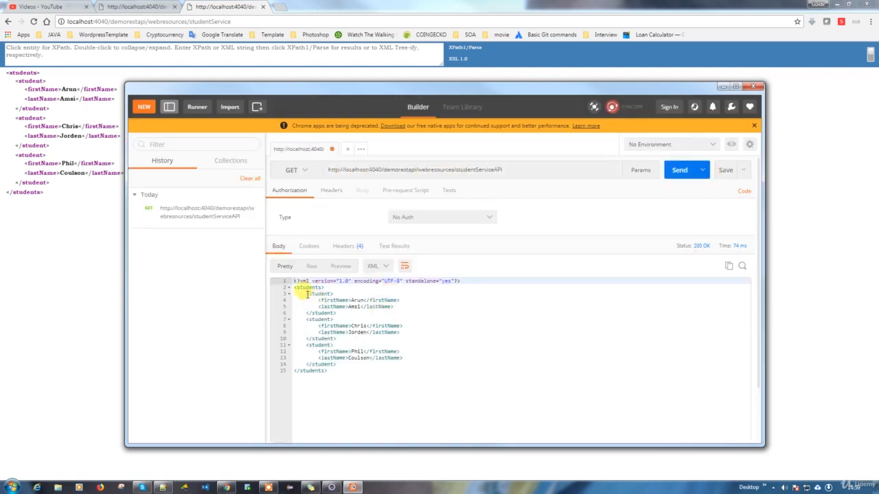
drag(307, 294, 357, 311)
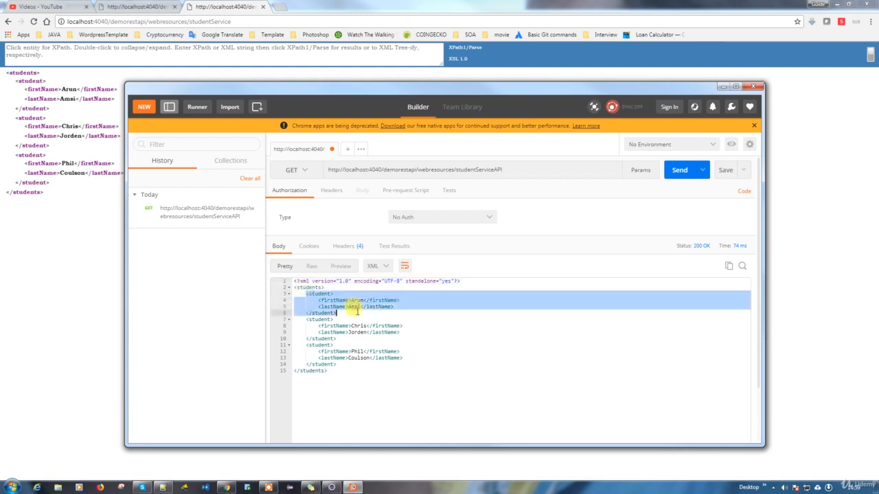
key(ctrl+c)
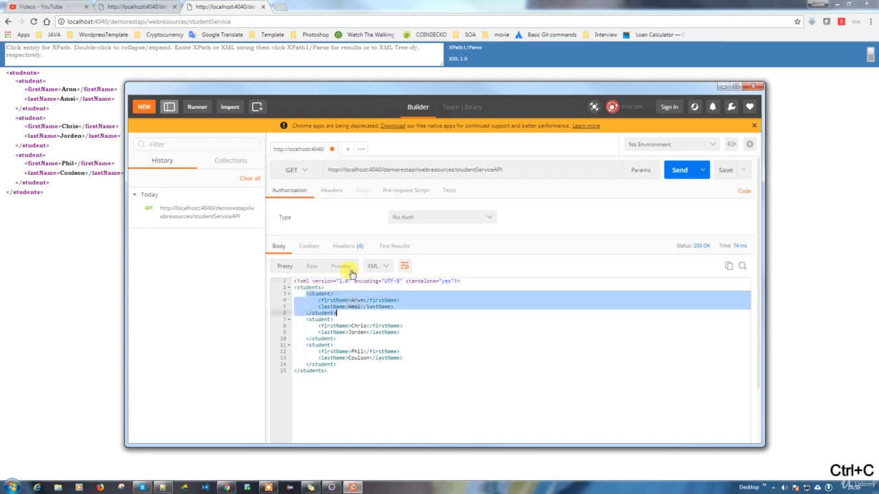
Step: Change the request method to POST and append /studentAPI to the request URL
click(307, 173)
click(291, 196)
click(513, 171)
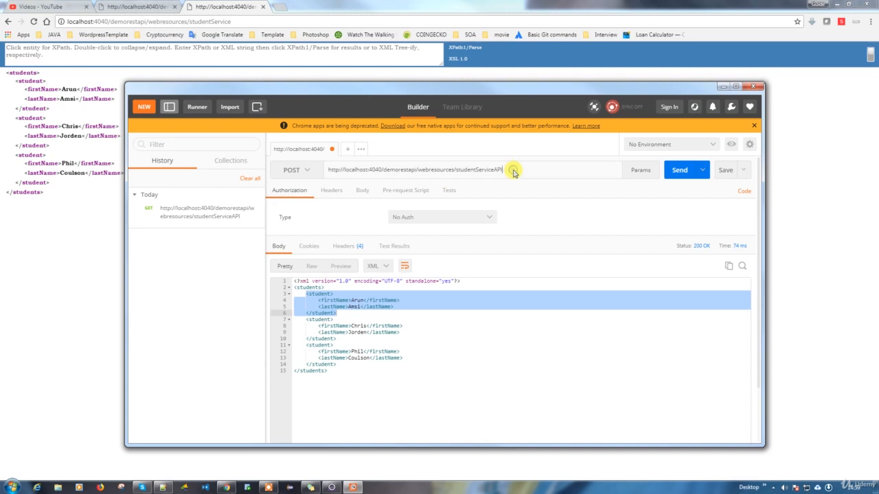
text(/)
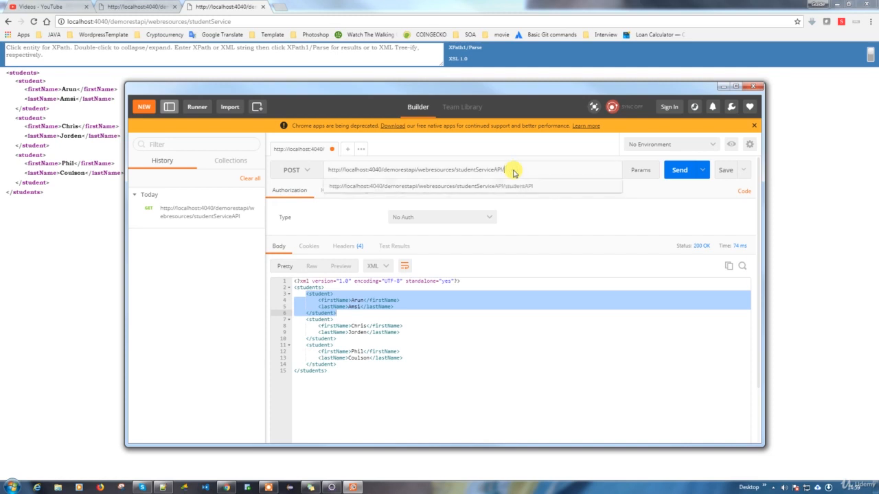
key(BackSpace)
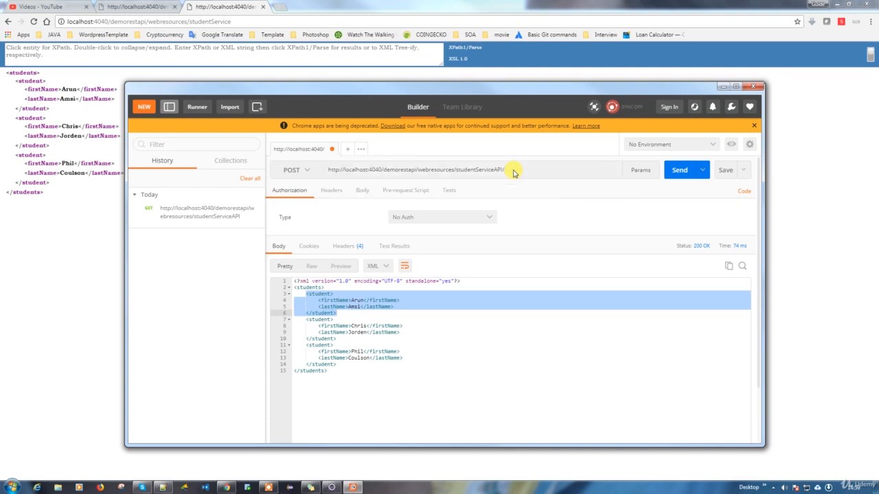
text(/studentAPI)
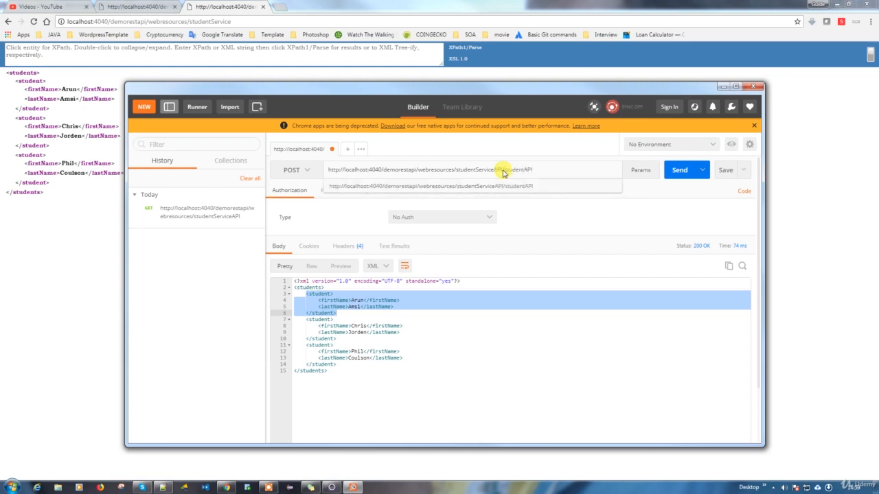
click(540, 223)
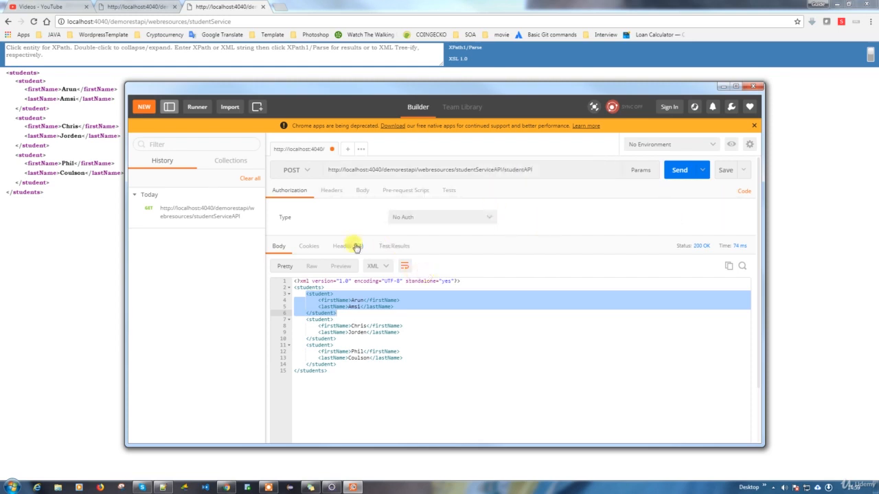
Step: Set the request body to raw XML (application/xml) and paste the copied student element into it
click(363, 191)
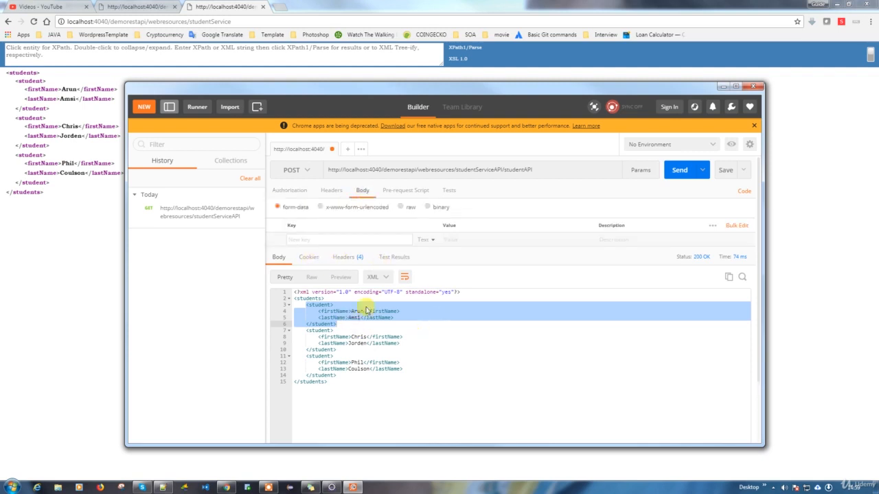
click(467, 392)
key(ctrl+a)
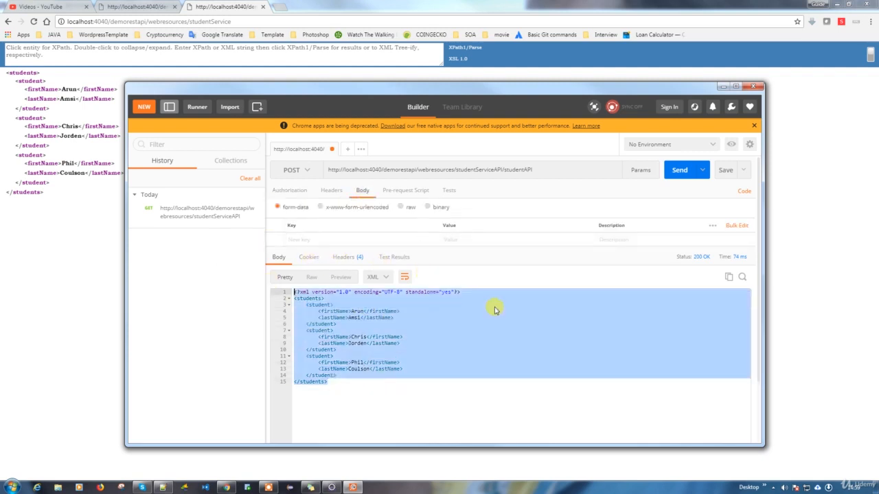
click(401, 208)
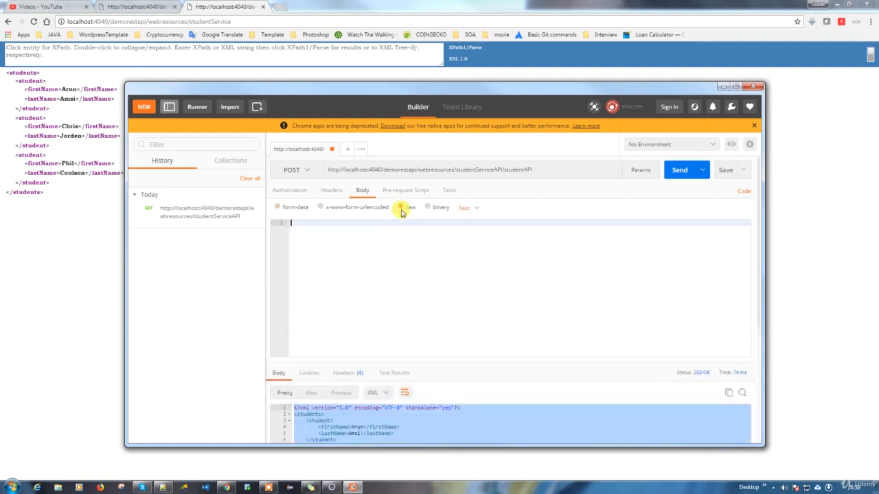
click(465, 208)
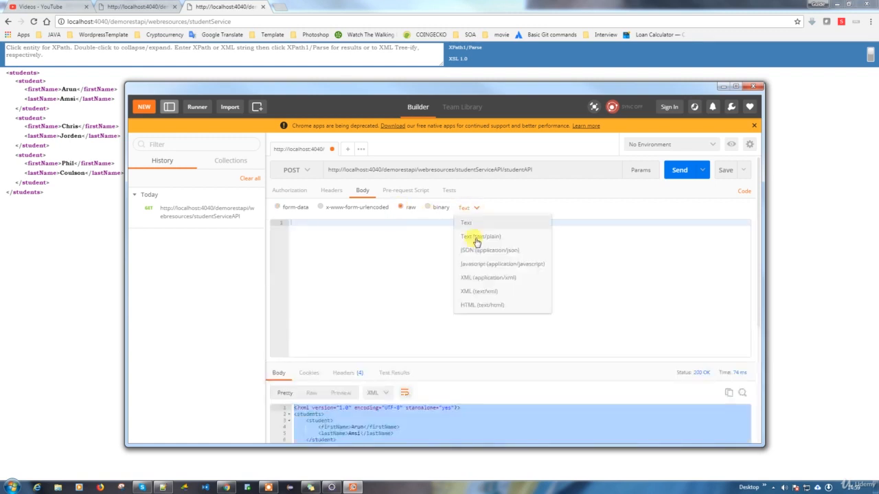
click(505, 279)
key(ctrl+v)
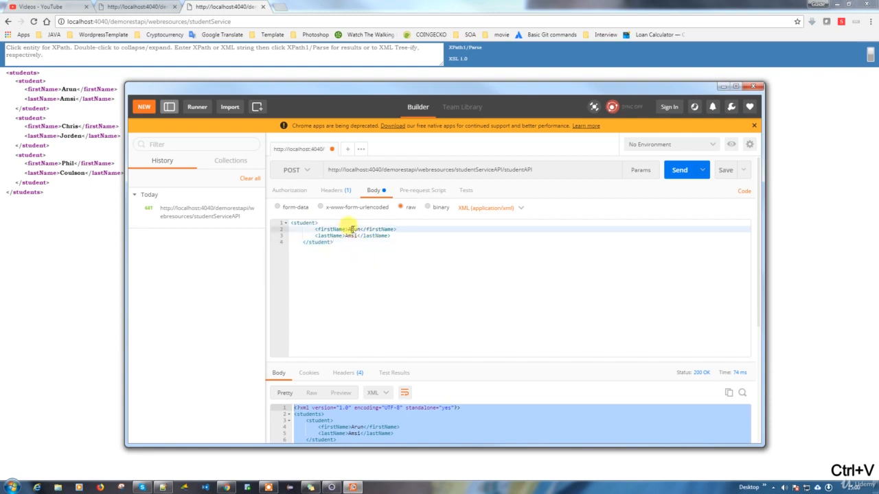
Step: Replace the student's first name with Test and last name with User in the request body
double_click(354, 230)
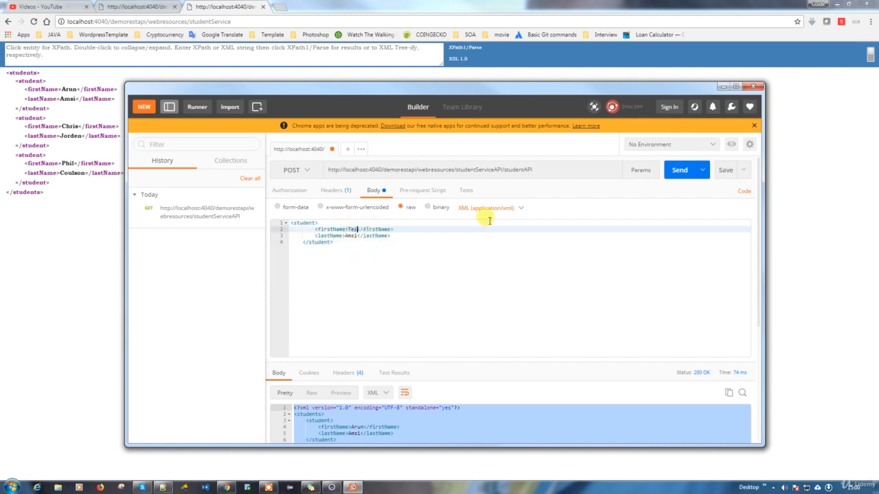
text(Test)
double_click(352, 235)
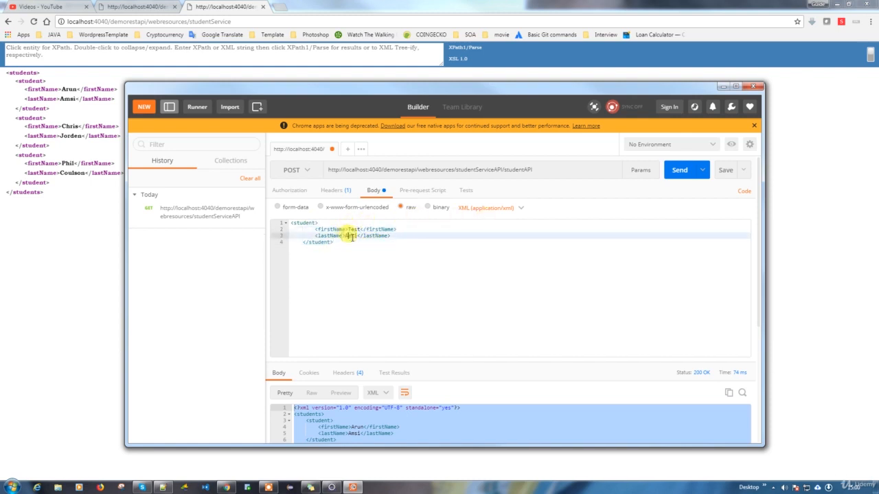
text(User)
Step: Send the POST request and highlight the student element in the response body
click(679, 171)
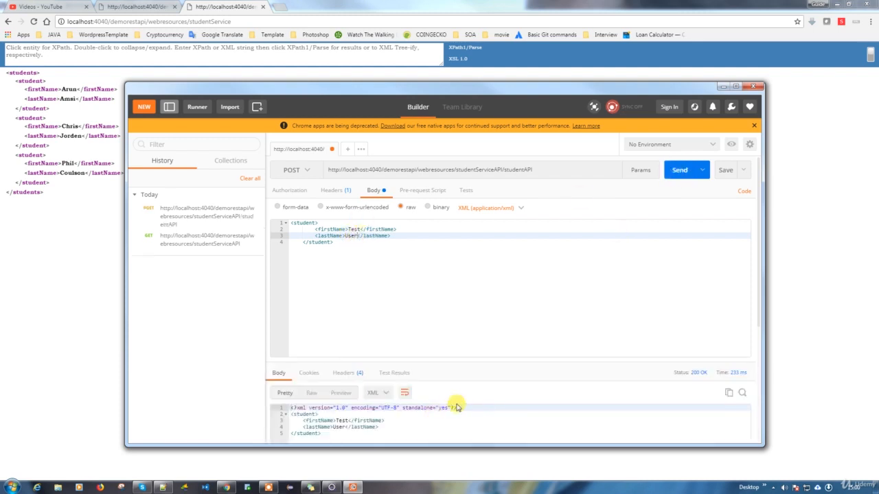
scroll(321, 405, down, 1)
drag(286, 386, 291, 383)
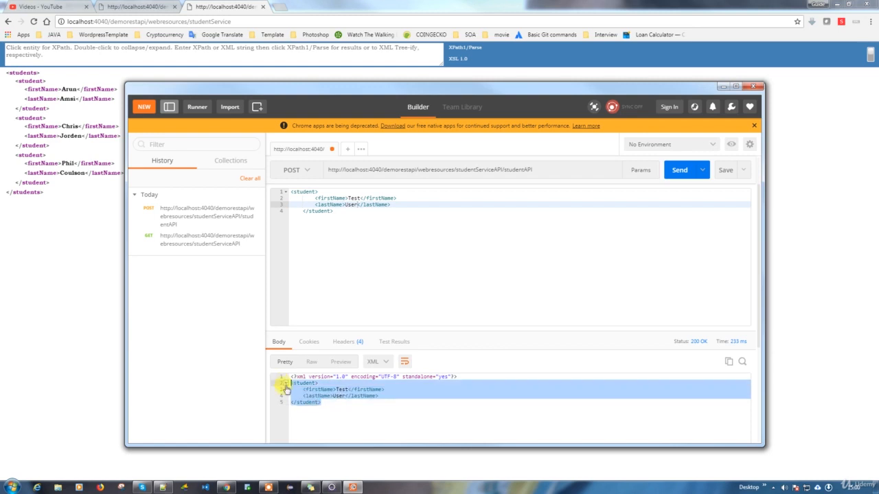